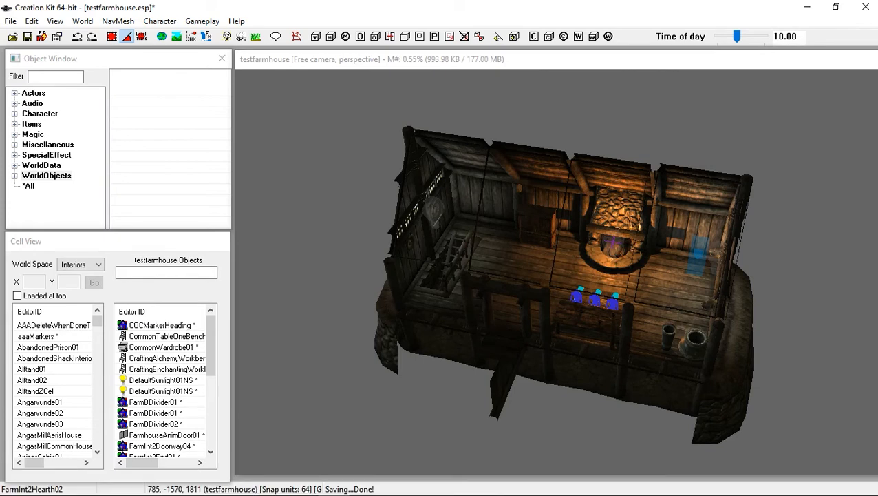
Navigate the view through the farmhouse interior to the empty doorway in the back wall
left_click(506, 358)
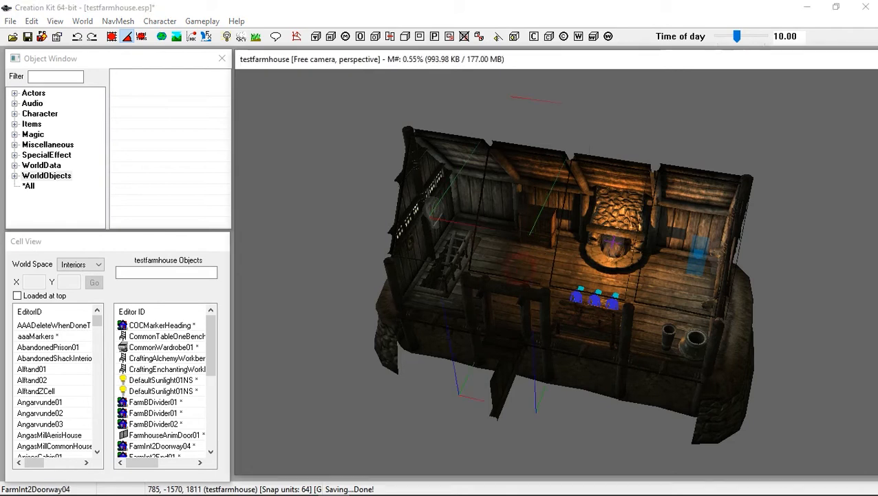
middle_click_drag(506, 358, 344, 358, "shift")
scroll(556, 272, "up", 10)
scroll(657, 421, "up", 1)
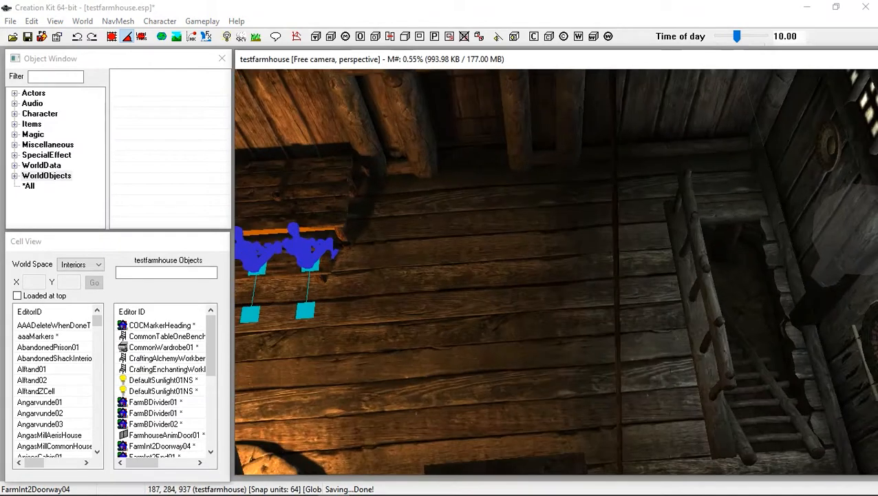
middle_click_drag(658, 421, 658, 230, "shift")
middle_click_drag(556, 272, 565, 199, "shift")
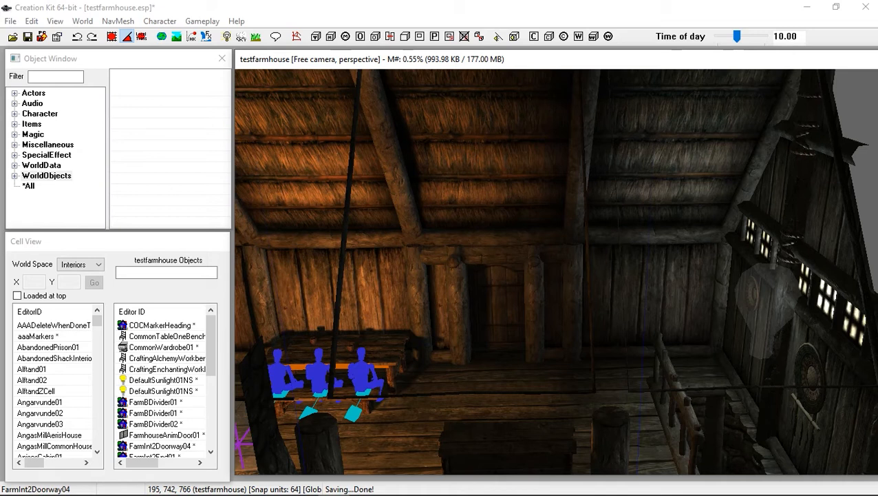
scroll(556, 271, "down", 5)
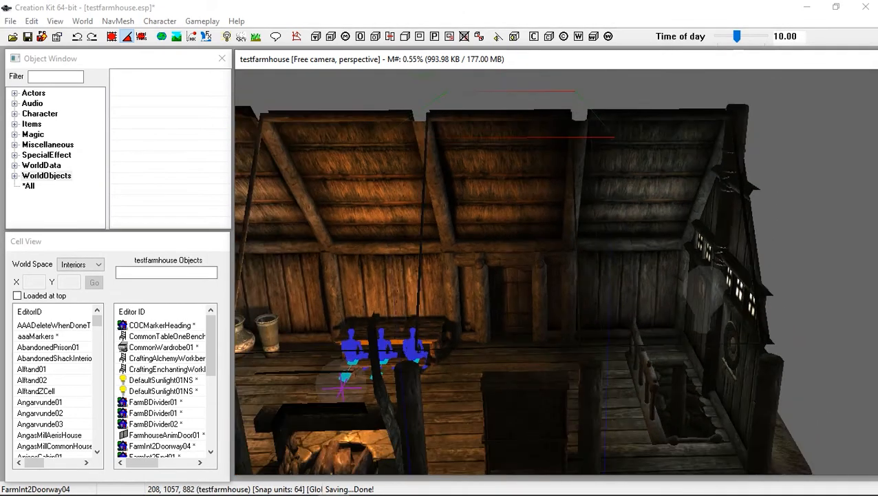
middle_click_drag(556, 358, 531, 155)
middle_click_drag(531, 207, 630, 148, "shift")
left_click(474, 294)
middle_click_drag(474, 295, 294, 411, "shift")
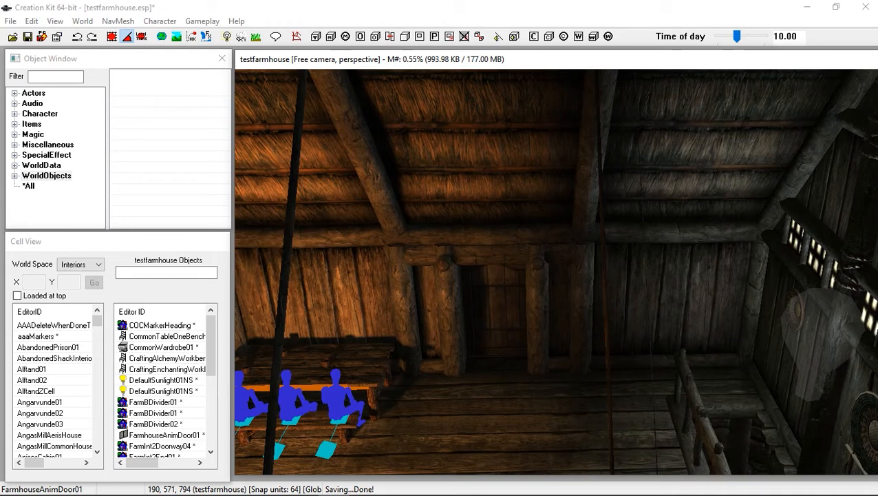
Place a FarmhouseLDoor01 door from the WorldObjects Door Farmhouse category into the back-wall doorway
left_click(15, 175)
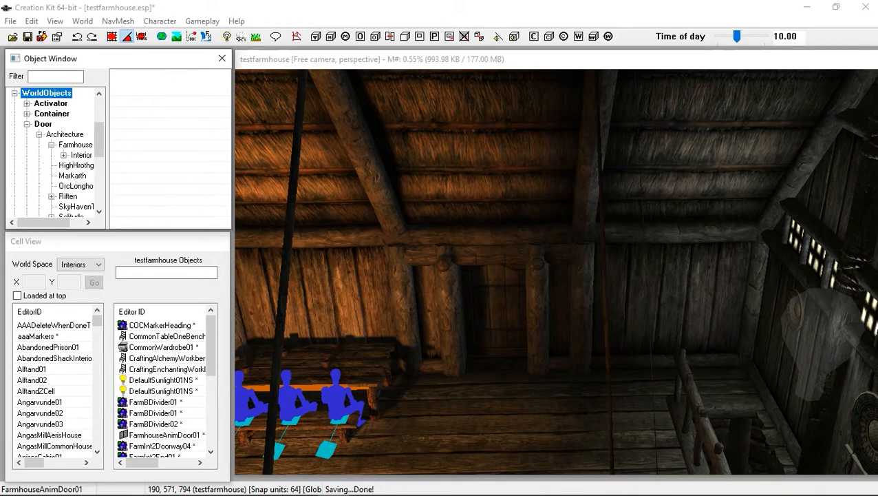
left_click(75, 141)
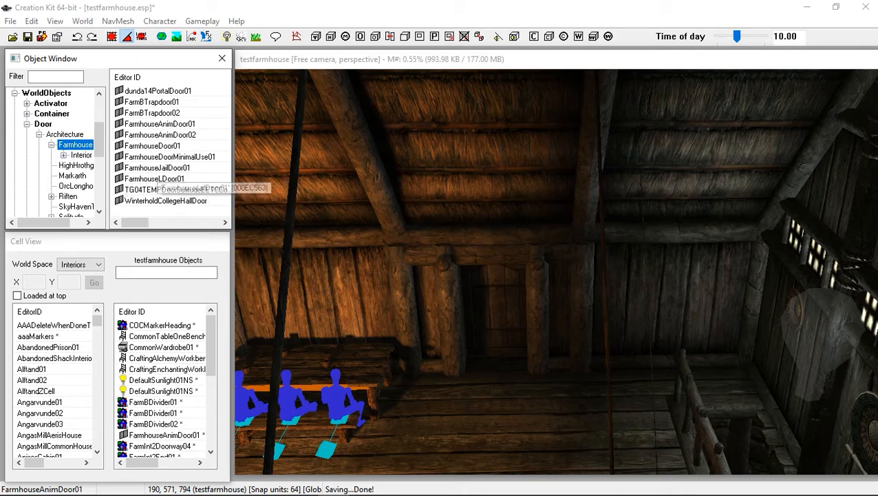
left_click(145, 178)
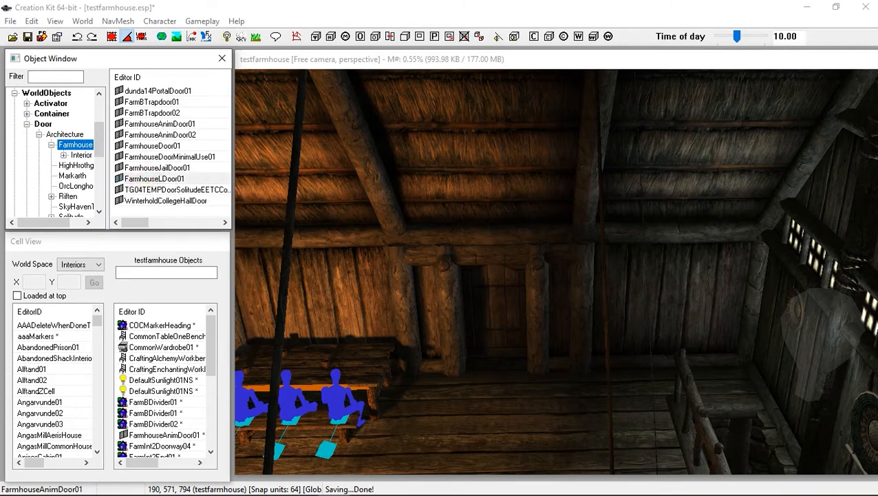
left_click_drag(154, 179, 481, 380)
right_click_drag(471, 375, 513, 376)
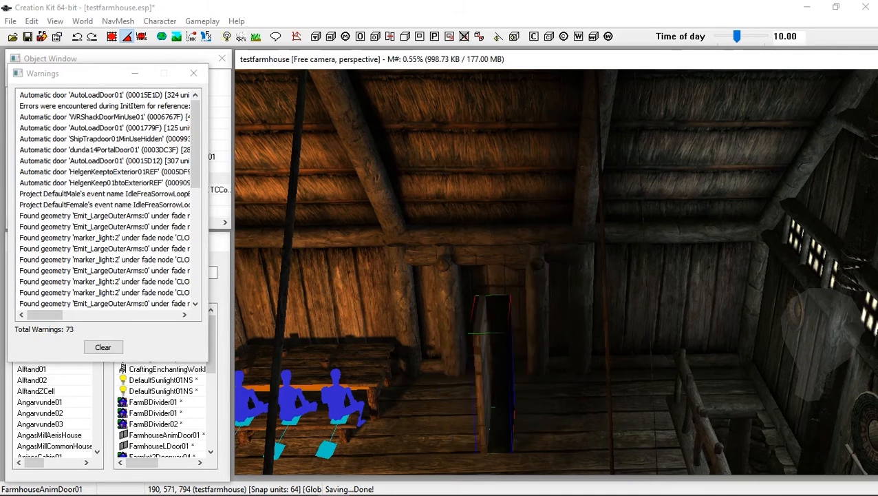
Slide the placed door sideways so it sits within the doorway opening
right_click_drag(496, 374, 530, 374)
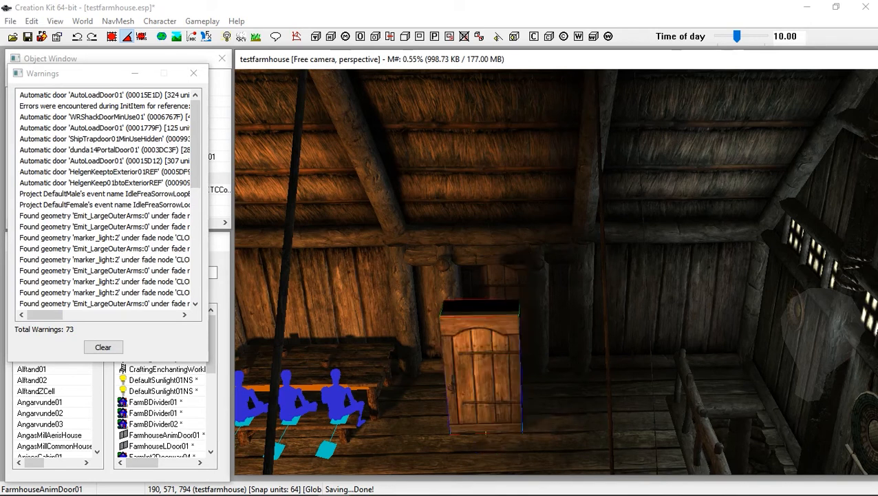
mouse_move(530, 374)
middle_mouse_down("shift")
mouse_move(508, 382)
mouse_move(502, 376)
middle_mouse_up("shift")
right_click_drag(501, 376, 506, 376)
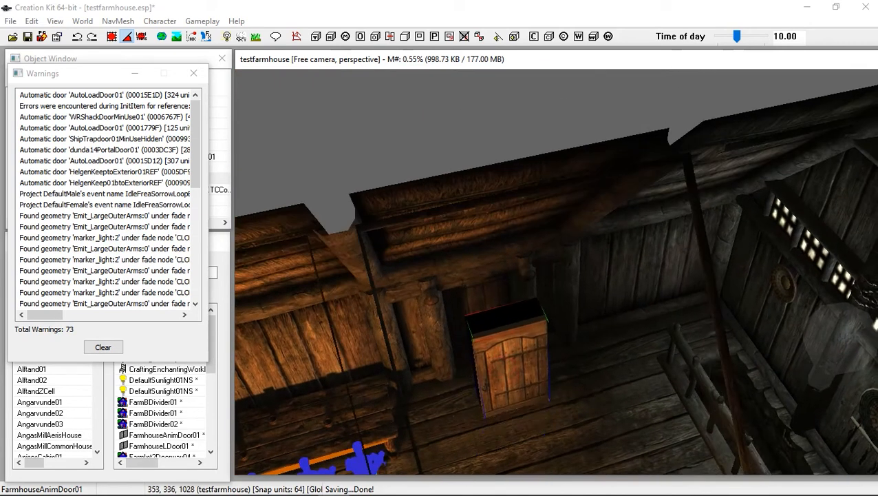
Fine-tune the door's alignment inside the doorway frame up close and select the door
left_click_drag(504, 376, 484, 346)
middle_click_drag(484, 346, 497, 385, "shift")
left_click_drag(494, 339, 486, 319)
scroll(486, 318, "up", 2)
middle_click_drag(486, 318, 462, 256, "shift")
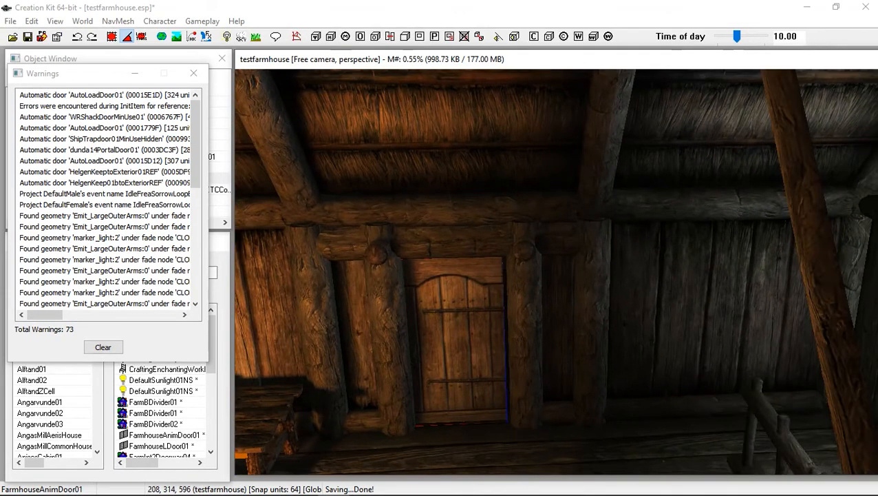
left_click_drag(472, 345, 475, 345)
scroll(475, 346, "up", 3)
middle_click_drag(475, 345, 541, 249, "shift")
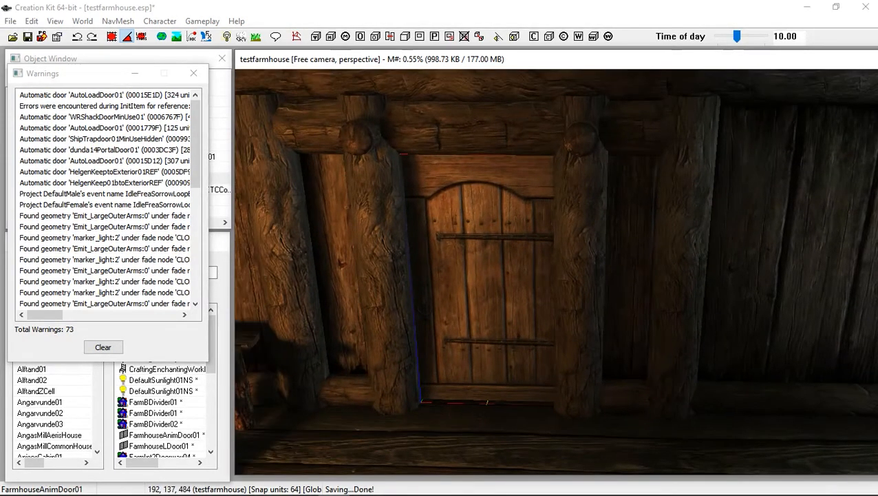
right_click(471, 288)
left_click(477, 248)
double_click(477, 246)
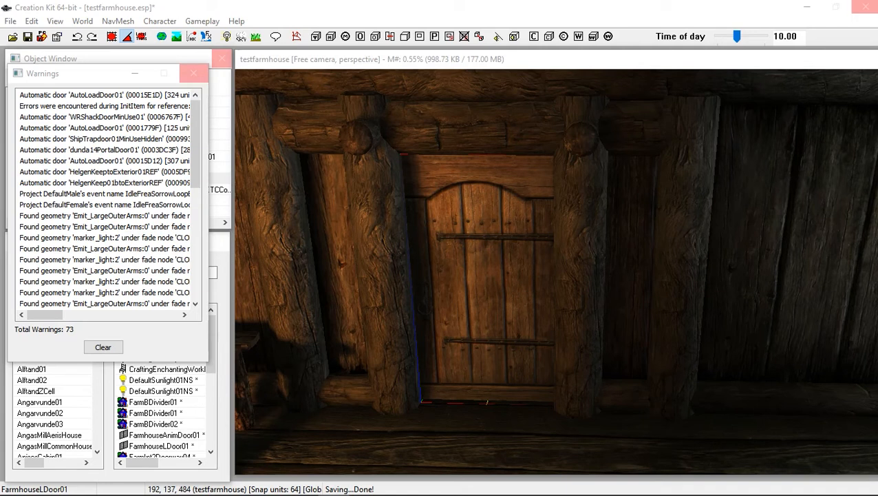
Close the warnings window and enable Open By Default in the door's reference properties
double_click(504, 298)
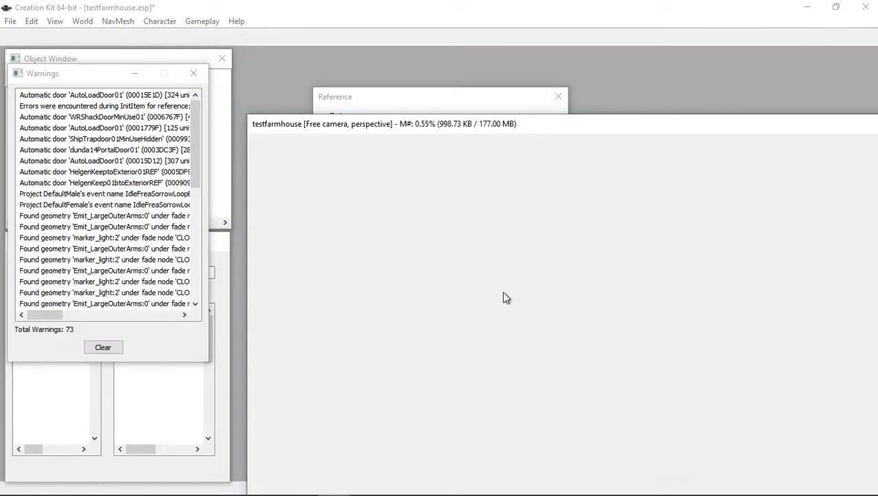
left_click(193, 73)
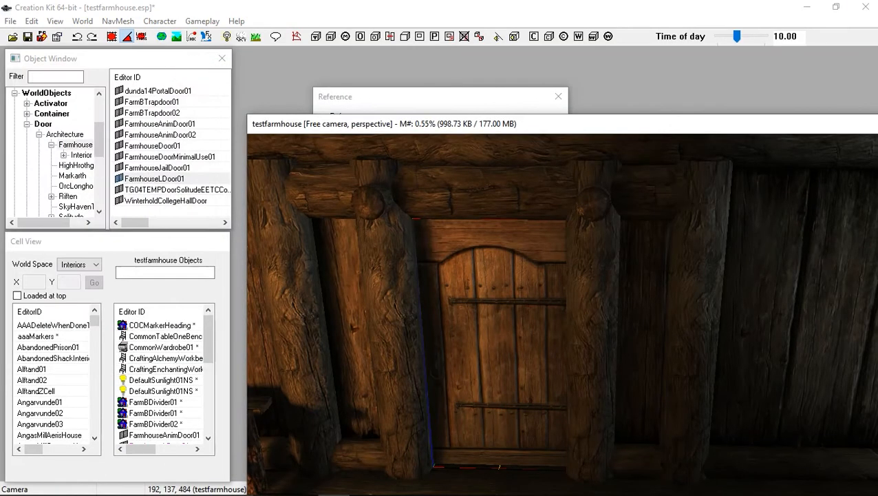
left_click(405, 331)
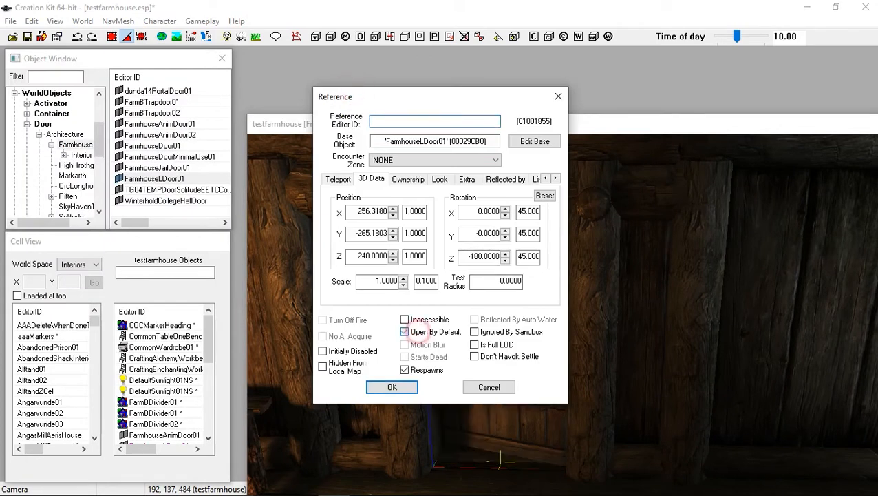
left_click(399, 388)
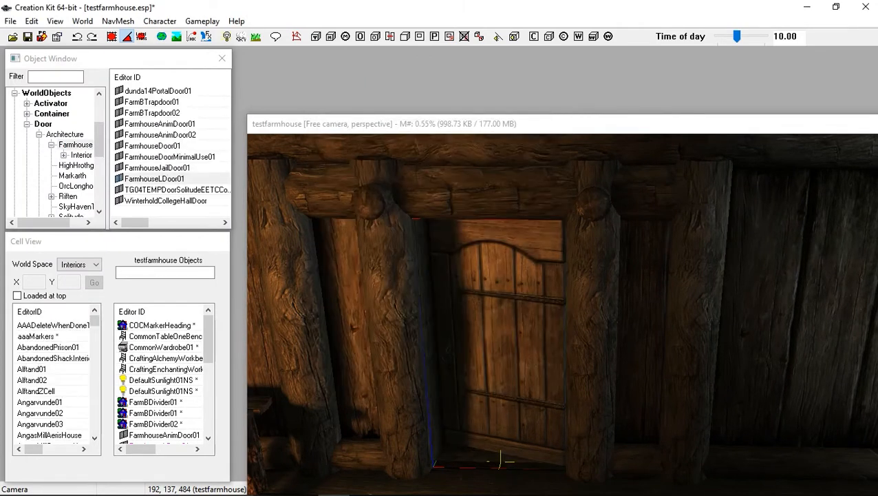
Disable Open By Default again in the door's reference properties
left_click(495, 118)
left_click_drag(490, 123, 480, 70)
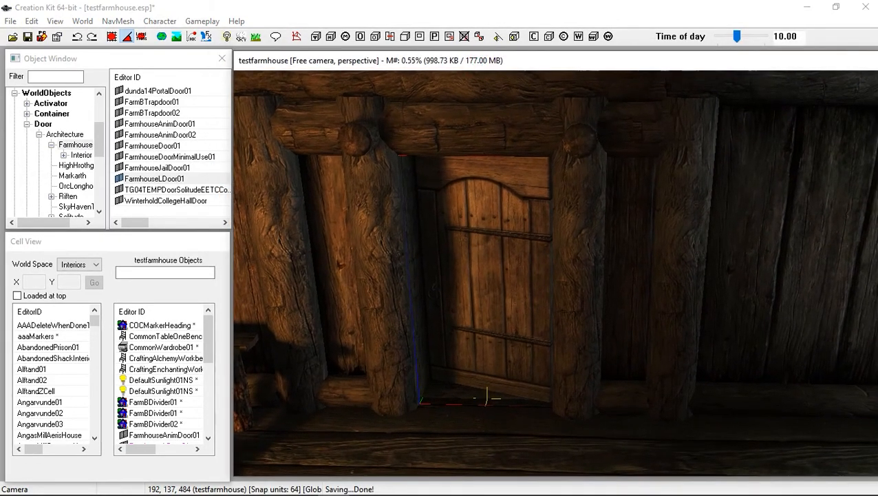
key("Caps_Lock")
key("Caps_Lock")
middle_click_drag(488, 398, 486, 397, "shift")
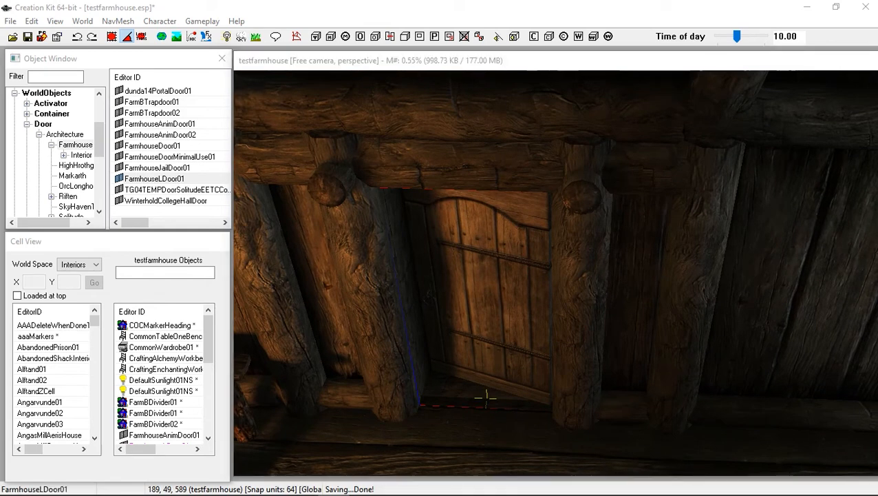
double_click(486, 397)
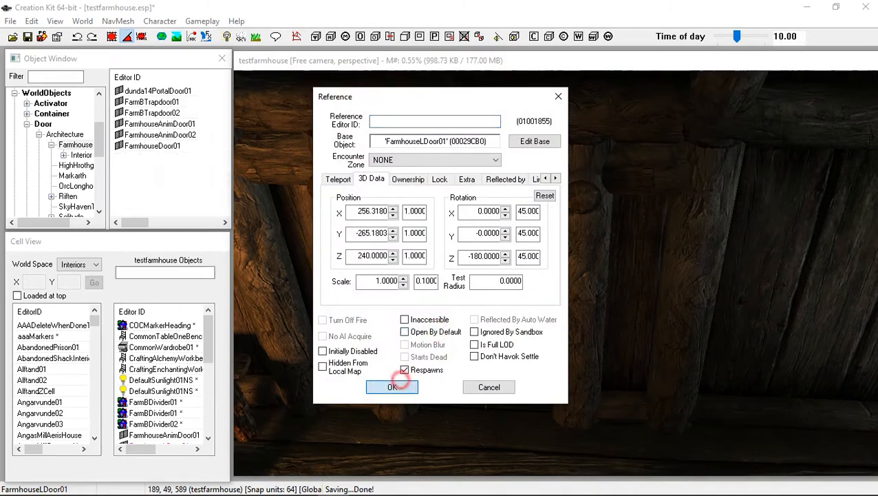
left_click(392, 387)
Inspect the closed door and its frame up close
left_click(486, 341)
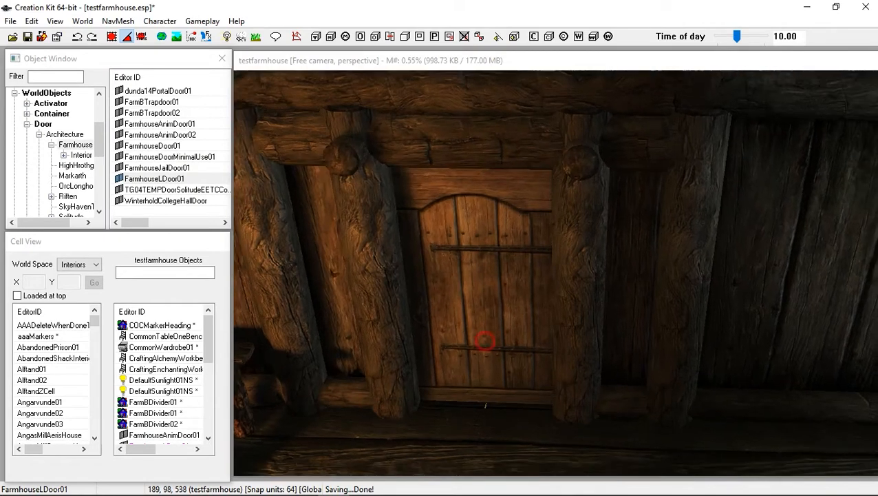
left_click(477, 292)
mouse_move(478, 291)
middle_mouse_down("shift")
mouse_move(544, 282)
mouse_move(468, 292)
mouse_move(420, 269)
mouse_move(475, 291)
middle_mouse_up("shift")
double_click(472, 253)
mouse_move(472, 252)
left_mouse_down()
mouse_move(494, 318)
mouse_move(482, 263)
mouse_move(471, 252)
left_mouse_up()
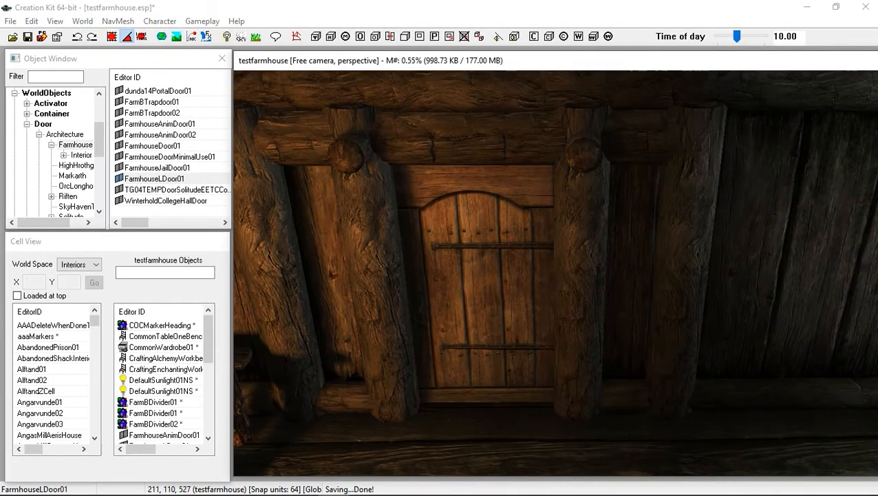
middle_click_drag(471, 252, 485, 234, "shift")
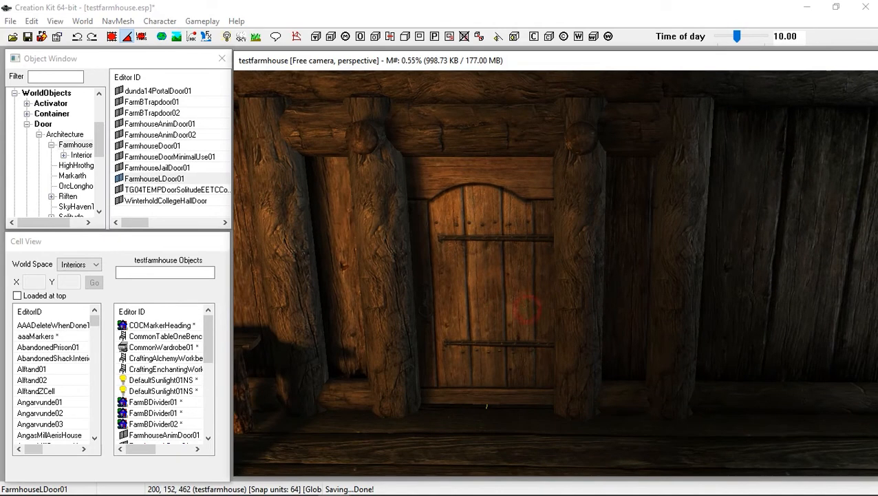
mouse_move(485, 234)
middle_mouse_down("shift")
mouse_move(551, 249)
mouse_move(511, 223)
mouse_move(496, 265)
middle_mouse_up("shift")
Review the door's placement from wider views of the farmhouse interior
scroll(495, 265, "down", 3)
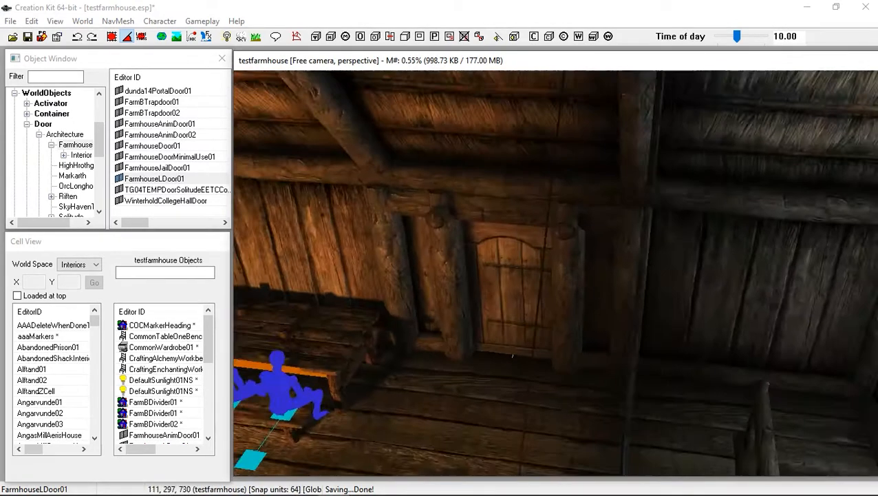
scroll(512, 355, "down", 5)
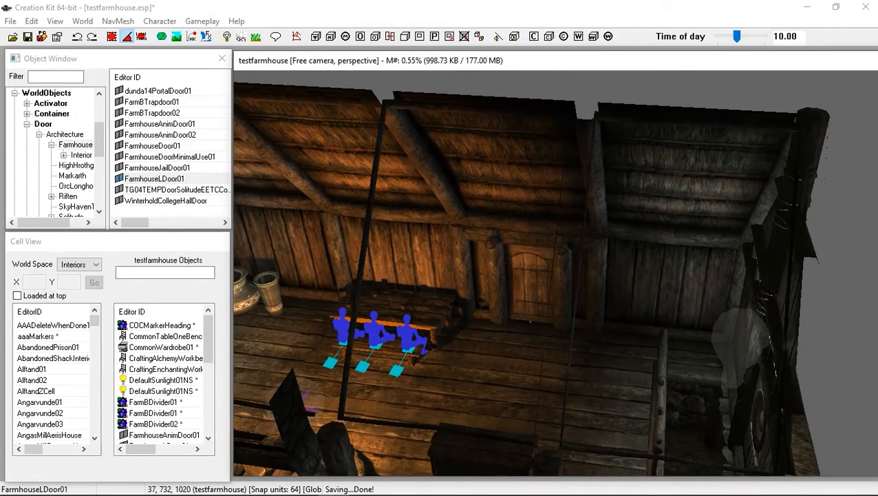
scroll(542, 273, "down", 2)
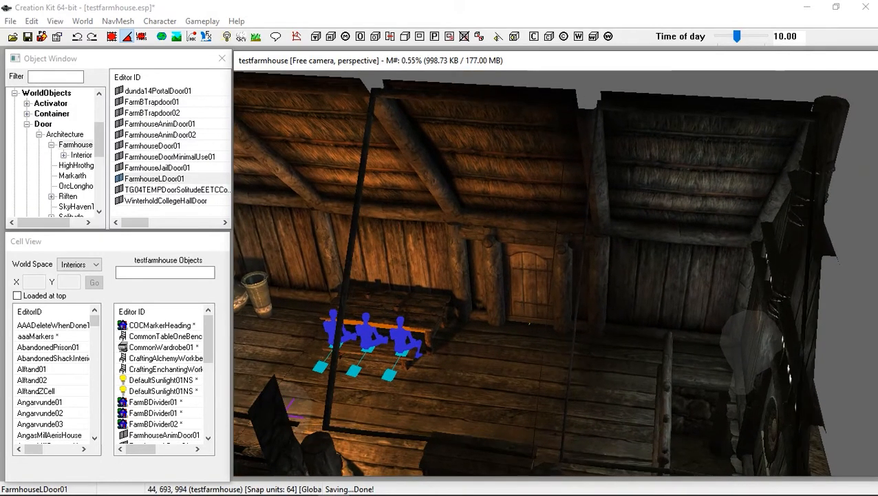
scroll(542, 273, "down", 6)
middle_click_drag(542, 273, 413, 261, "shift")
scroll(413, 262, "up", 2)
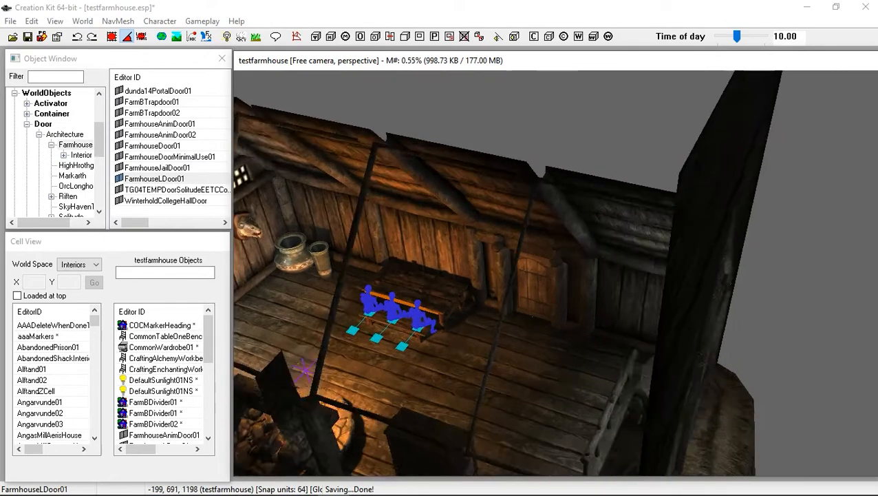
scroll(513, 352, "up", 4)
scroll(557, 273, "up", 3)
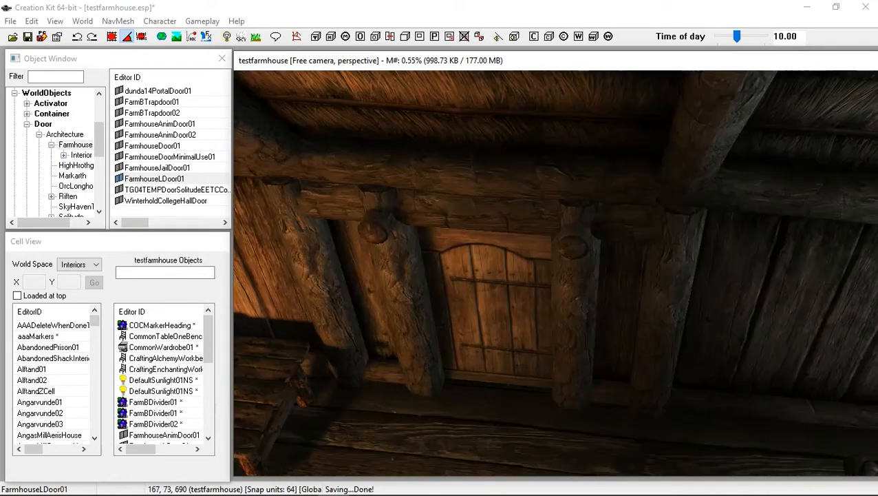
middle_click_drag(556, 272, 566, 231, "shift")
scroll(556, 272, "up", 3)
scroll(556, 273, "down", 3)
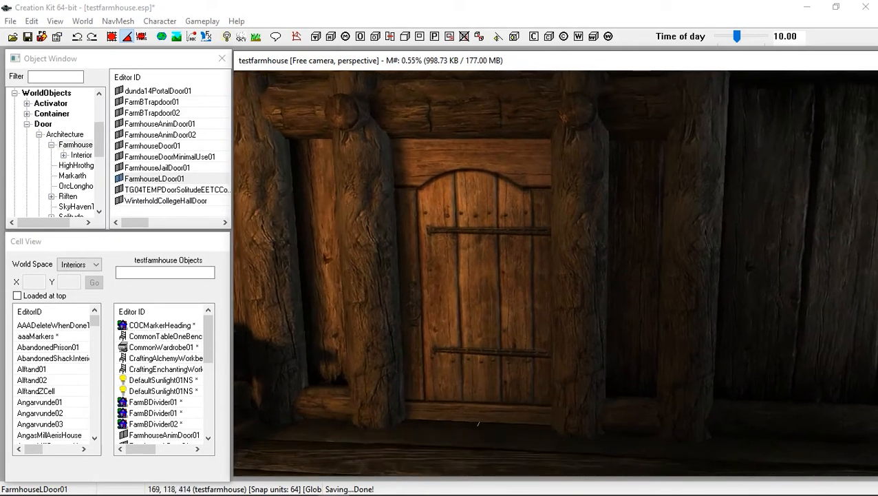
scroll(556, 273, "down", 6)
scroll(556, 273, "down", 3)
middle_click_drag(557, 273, 489, 327, "shift")
scroll(556, 273, "down", 2)
scroll(557, 273, "down", 2)
middle_click_drag(556, 273, 585, 252, "shift")
scroll(557, 273, "down", 3)
middle_click_drag(482, 310, 555, 282, "shift")
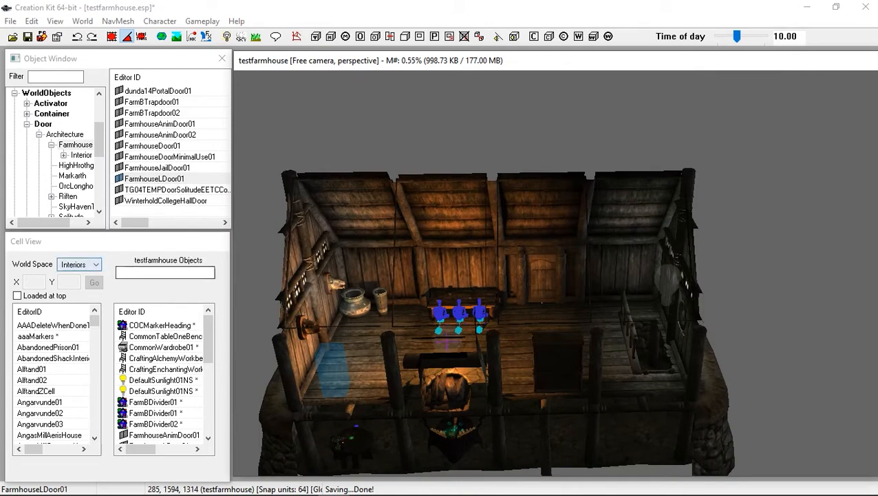
Switch the Cell View world space to Tamriel and select the AbandonedShackExterior cell
left_click(80, 264)
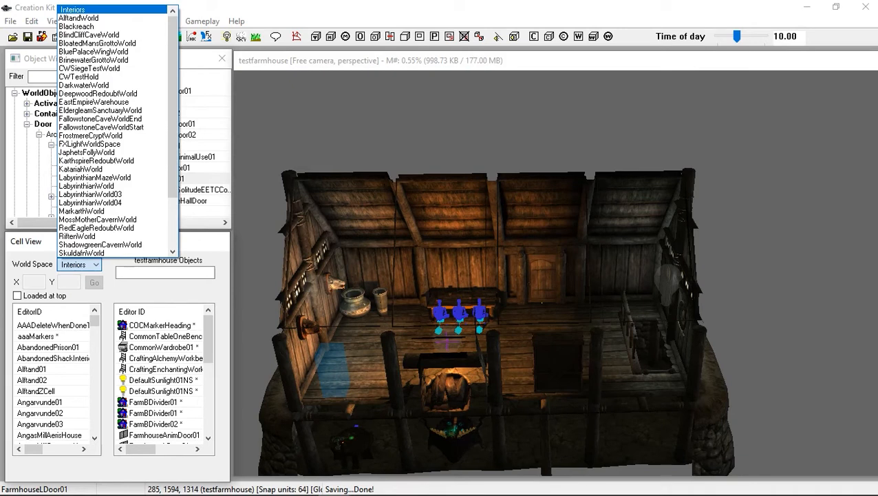
scroll(110, 138, "down", 2)
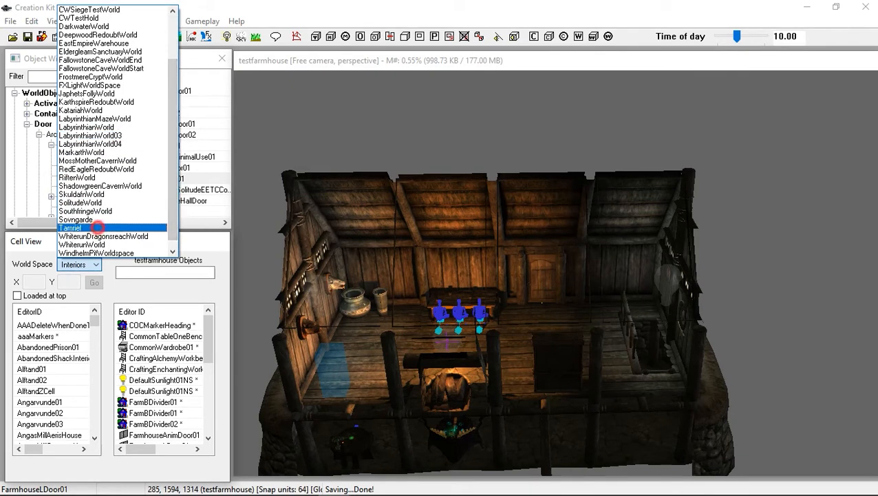
left_click(98, 228)
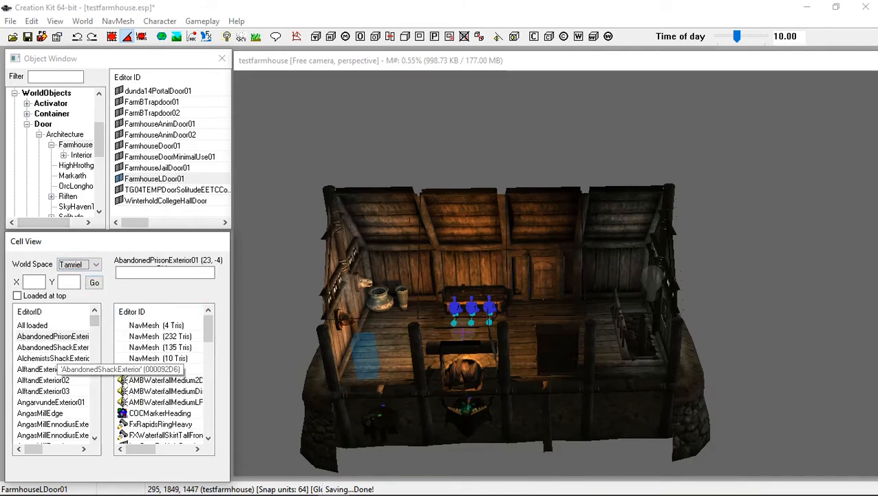
left_click(54, 347)
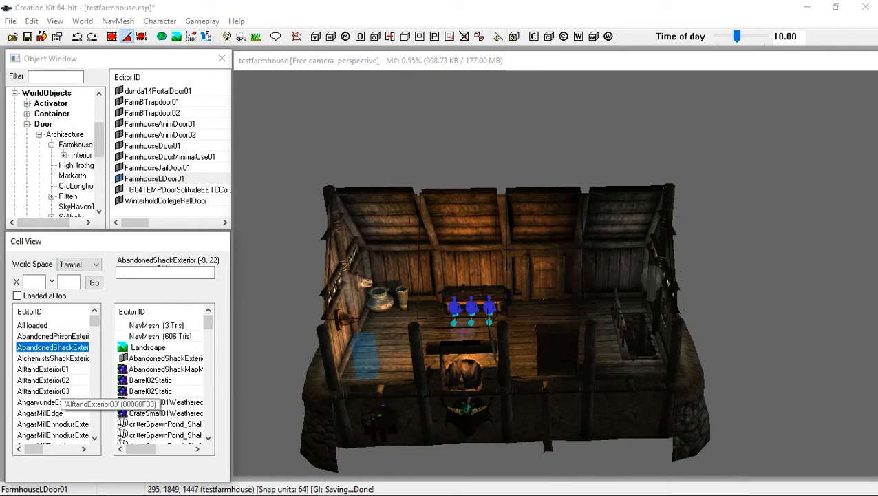
Find the Riverwood cell in the Tamriel cell list and load it into the render window, closing the warnings
type("ri")
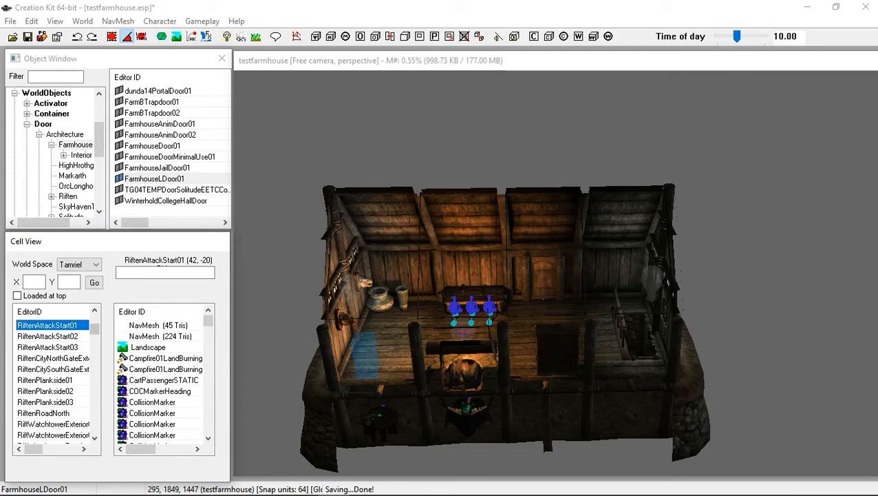
scroll(94, 433, "down", 6)
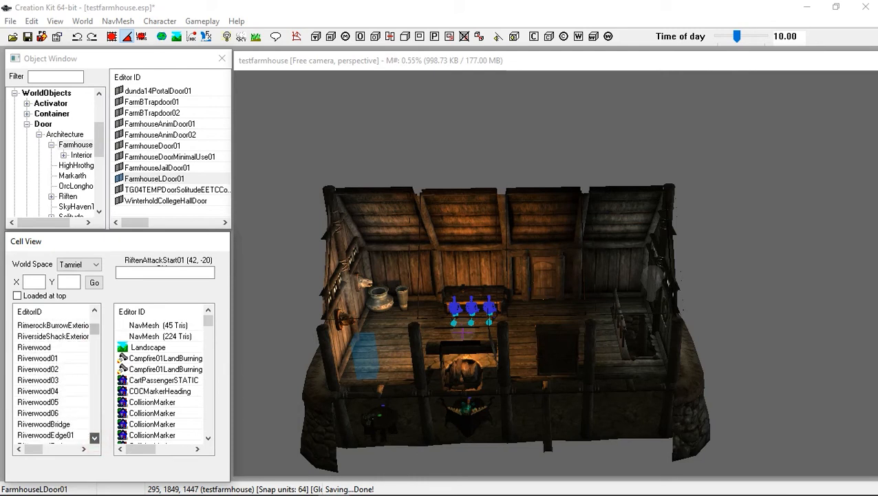
left_click(94, 310)
left_click(94, 311)
left_click(34, 336)
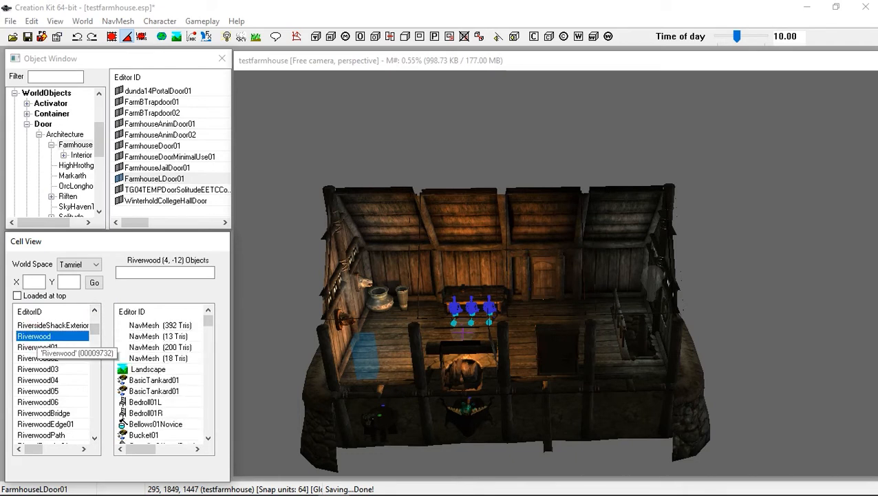
double_click(34, 338)
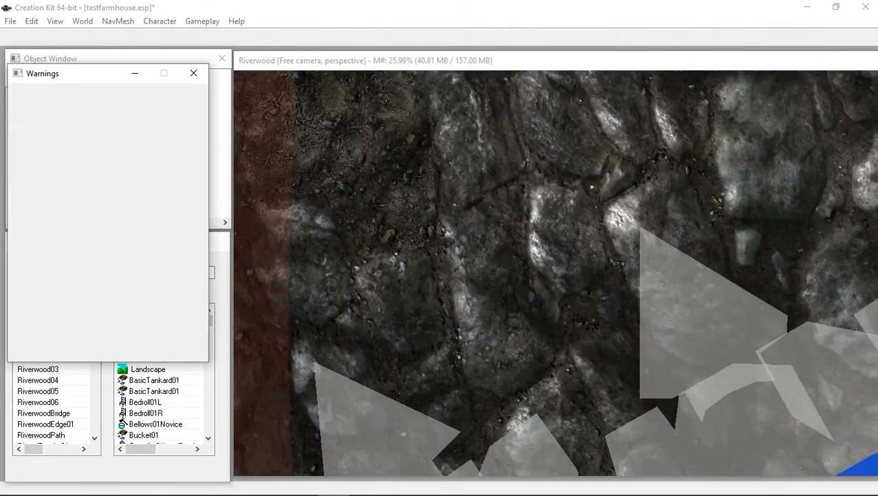
left_click(190, 74)
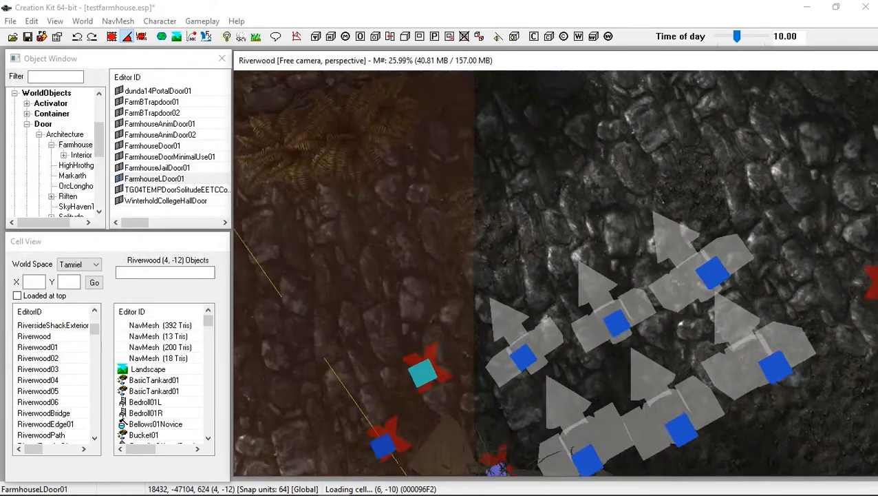
Fly the camera across Riverwood to look for an open spot outside the village
scroll(555, 273, "down", 6)
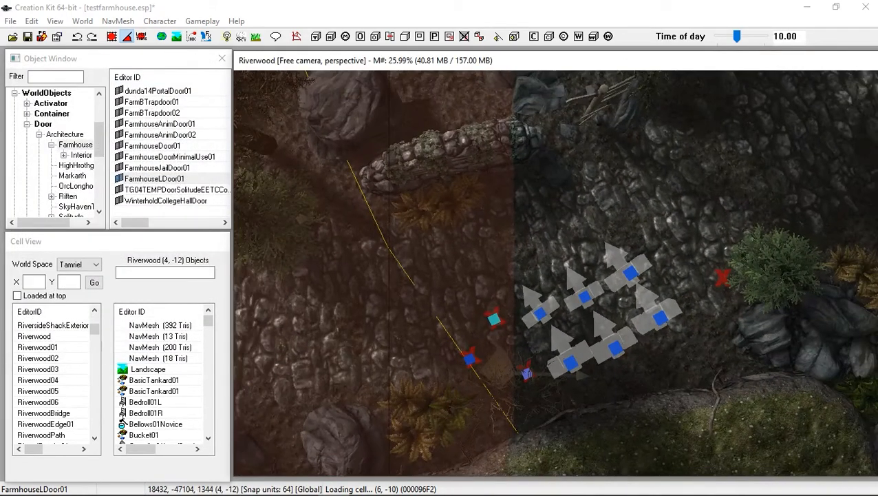
scroll(555, 273, "down", 5)
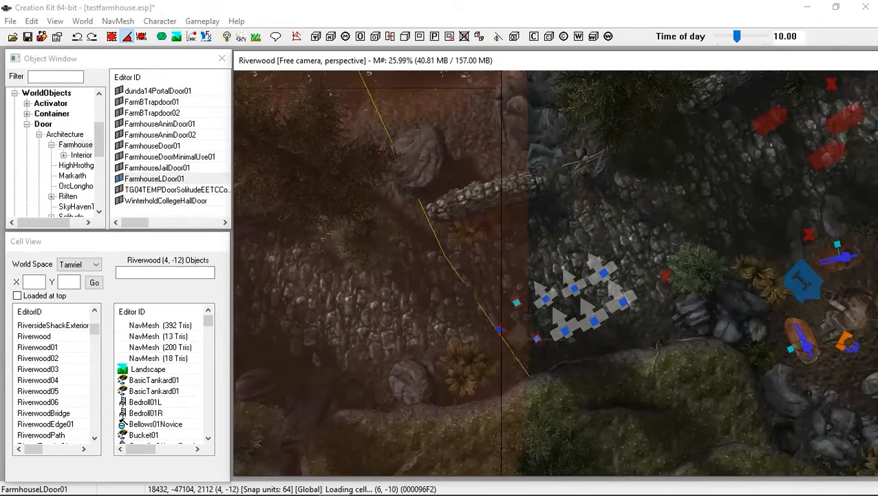
scroll(555, 272, "down", 4)
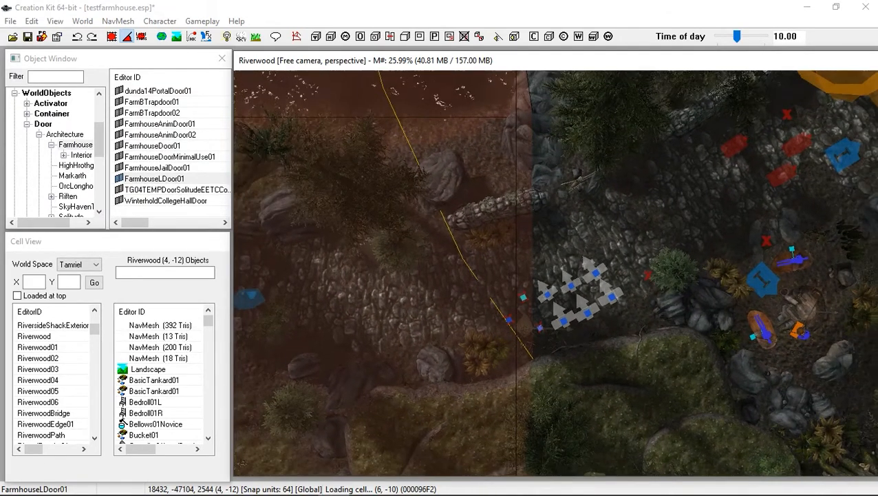
scroll(555, 273, "down", 4)
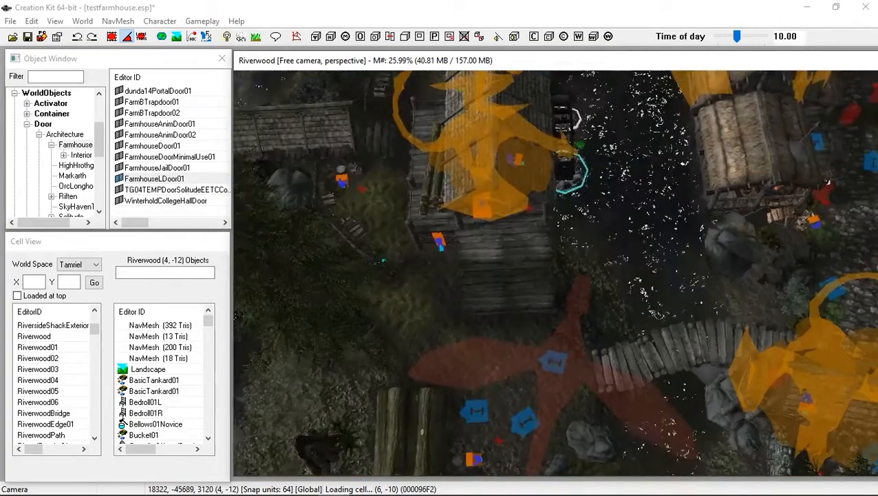
key("shift")
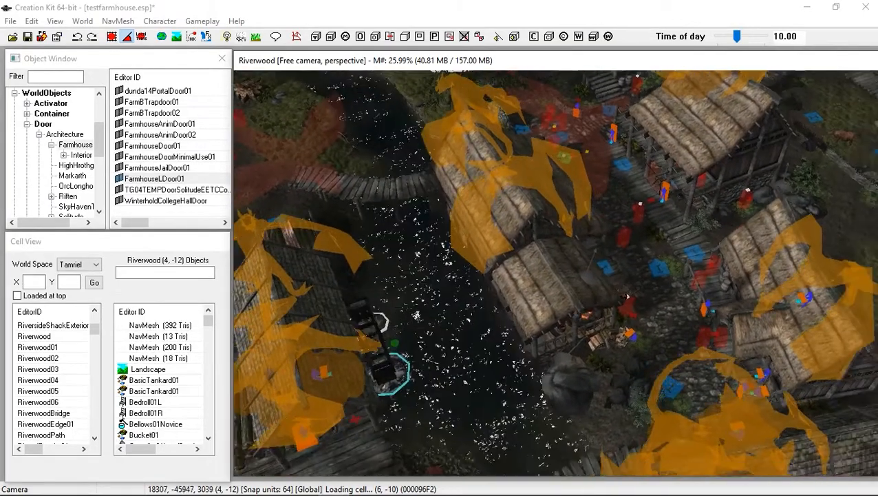
middle_click_drag(556, 273, 466, 243)
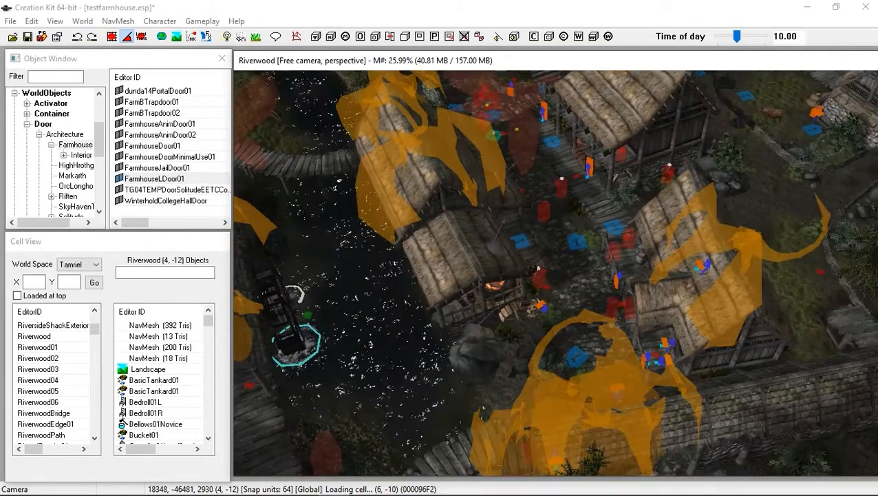
scroll(329, 290, "down", 5)
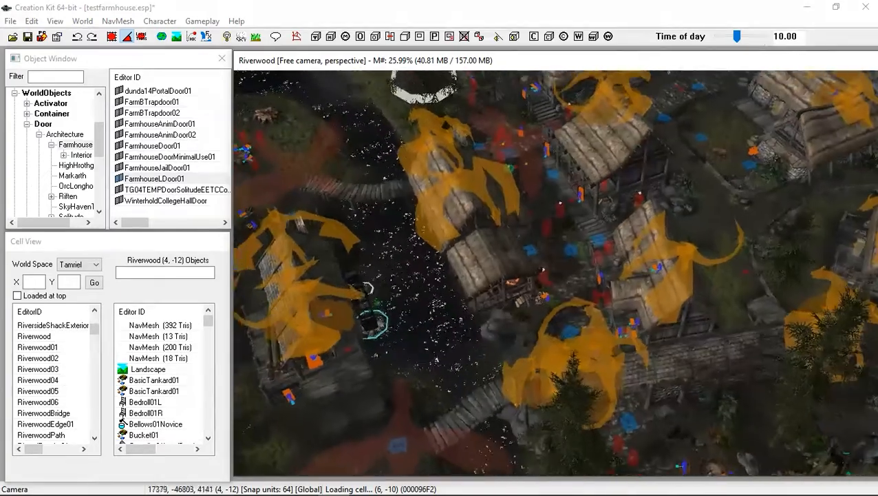
scroll(409, 283, "down", 2)
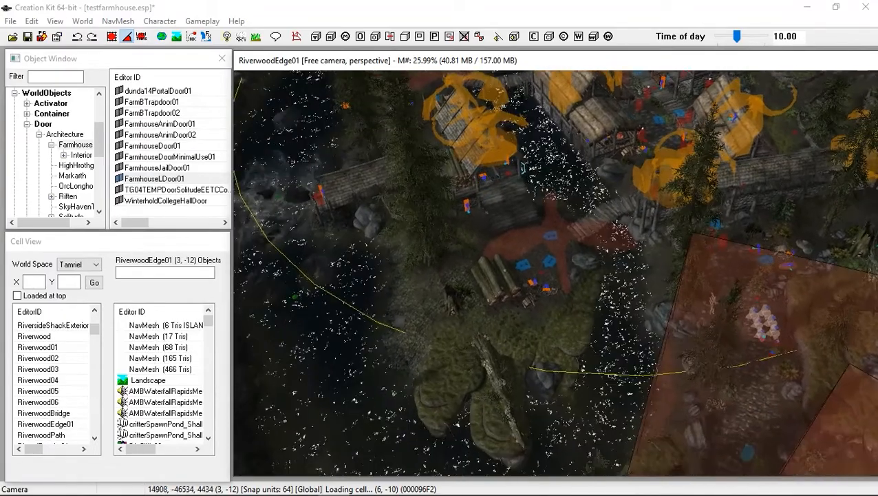
middle_click_drag(555, 272, 540, 357)
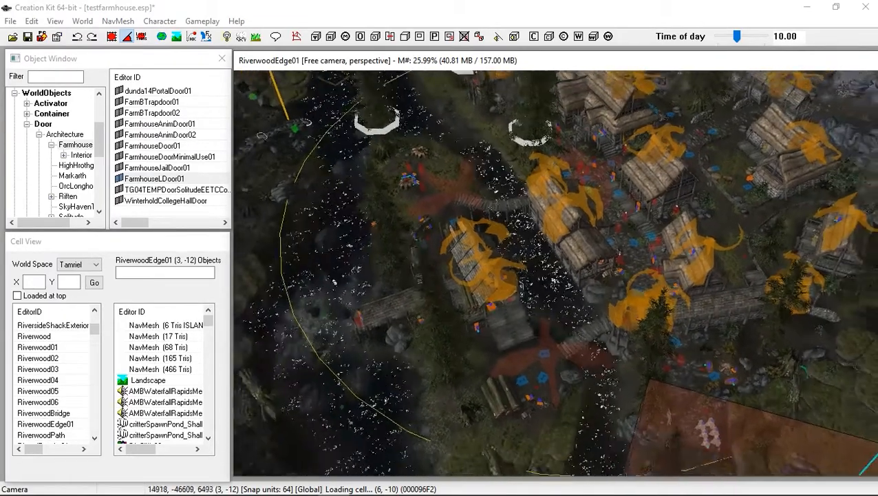
middle_click_drag(557, 273, 275, 205)
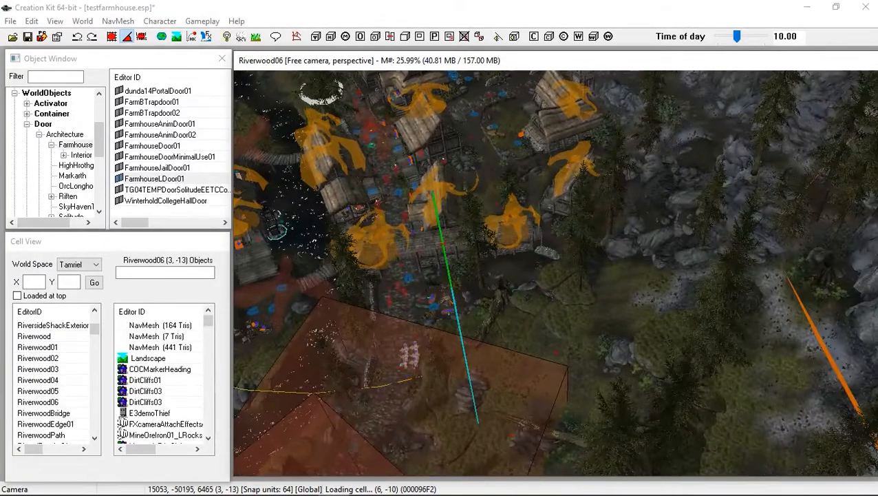
middle_click_drag(555, 272, 667, 275, "shift")
middle_click_drag(555, 273, 568, 265, "shift")
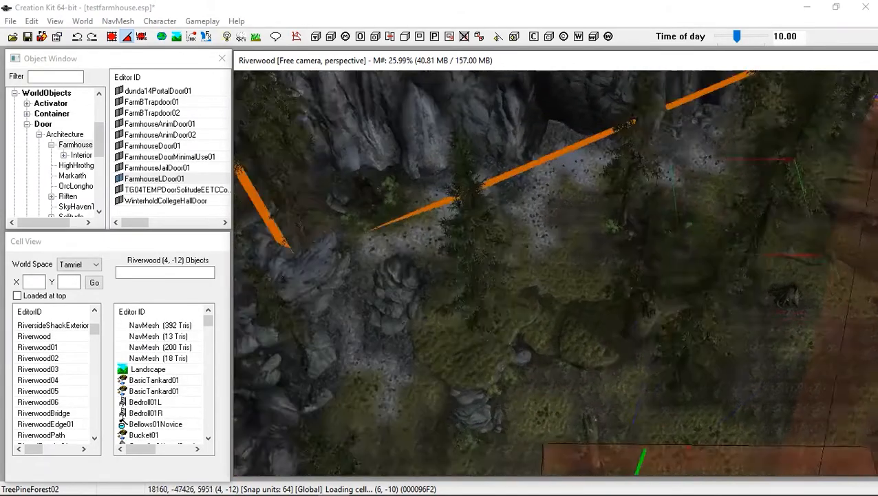
mouse_move(555, 272)
middle_mouse_down("shift")
mouse_move(548, 204)
mouse_move(553, 274)
middle_mouse_up("shift")
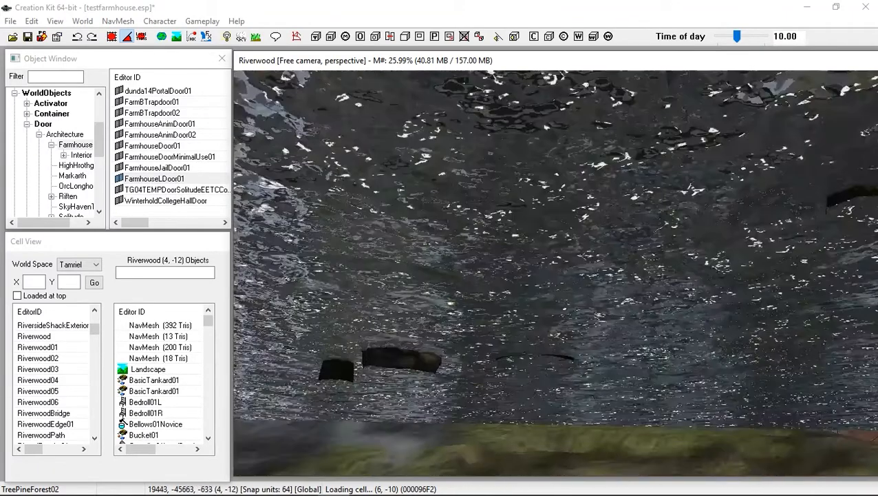
scroll(556, 272, "down", 5)
middle_click_drag(555, 272, 489, 296, "shift")
Select and delete the trees and rocks covering the grassy ledge, then close the warnings window
left_click(474, 298)
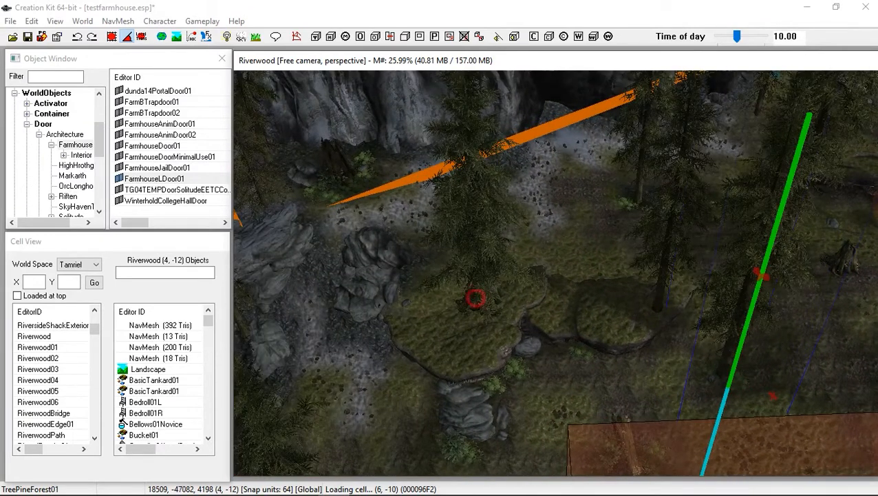
left_click_drag(474, 298, 371, 302)
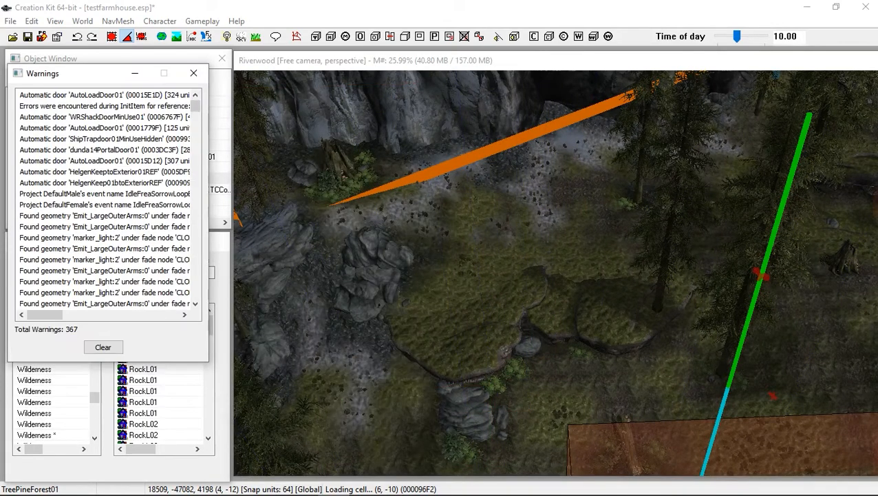
left_click(193, 73)
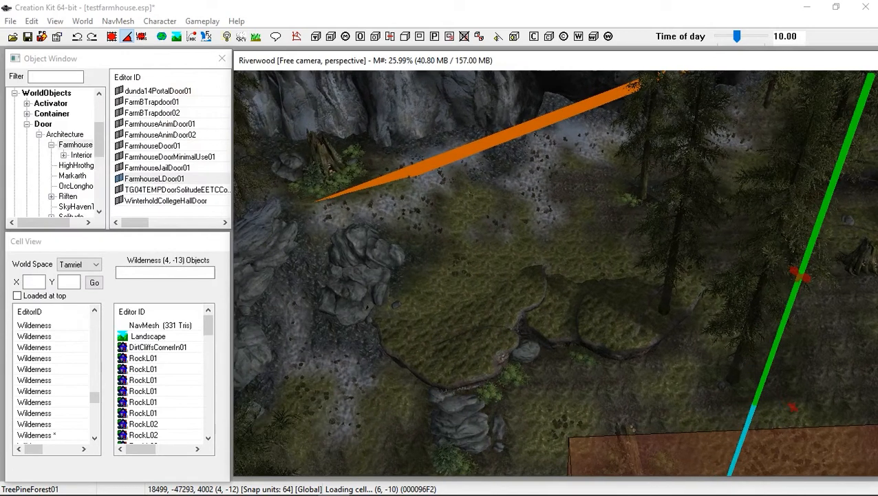
left_click_drag(375, 267, 482, 305)
key("Delete")
left_click(348, 288)
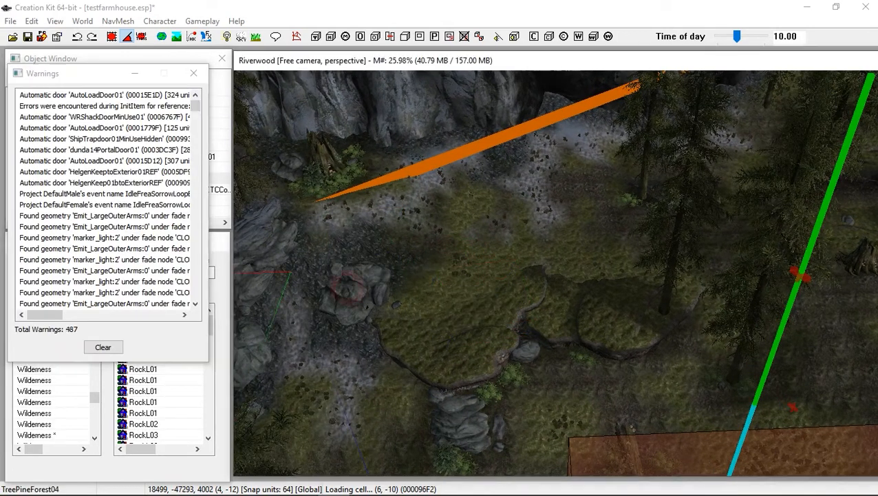
left_click_drag(360, 283, 449, 285)
key("Delete")
left_click_drag(371, 273, 435, 287)
key("Delete")
left_click(396, 302)
key("Delete")
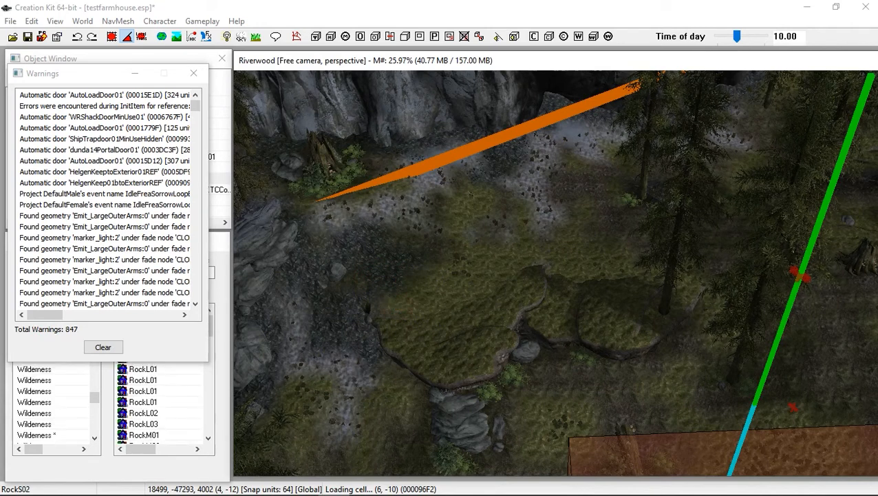
scroll(556, 273, "up", 2)
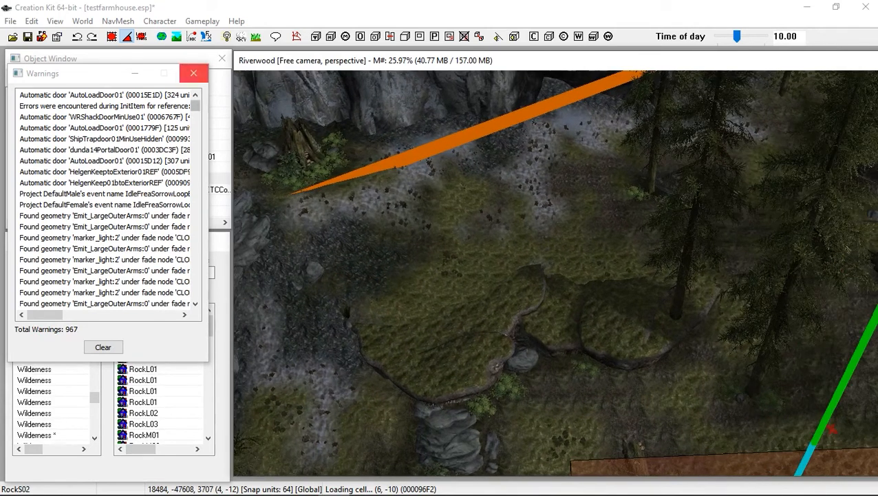
left_click(194, 73)
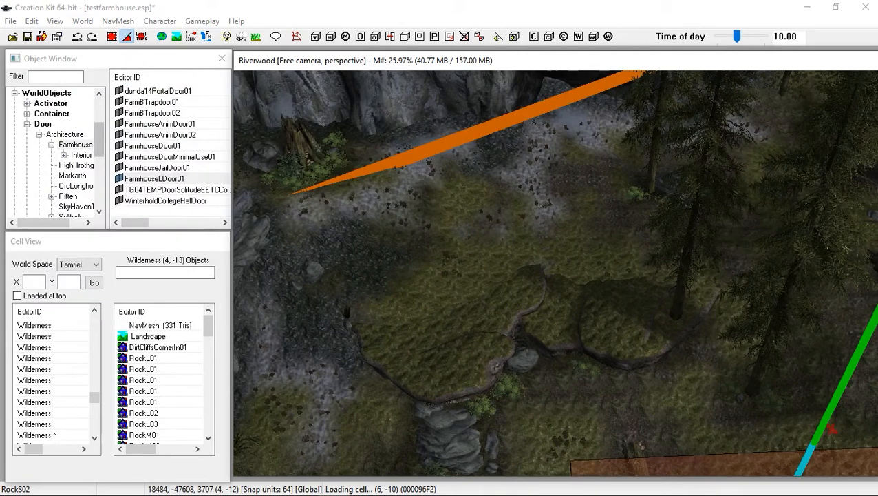
Place the Farmhouse01 static from Static > Architecture > Farmhouse onto the cleared ledge
left_click(26, 124)
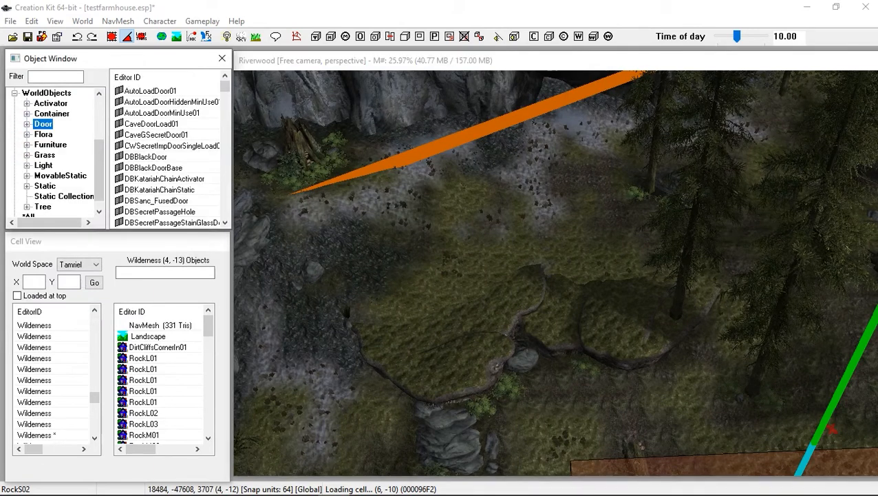
left_click(26, 186)
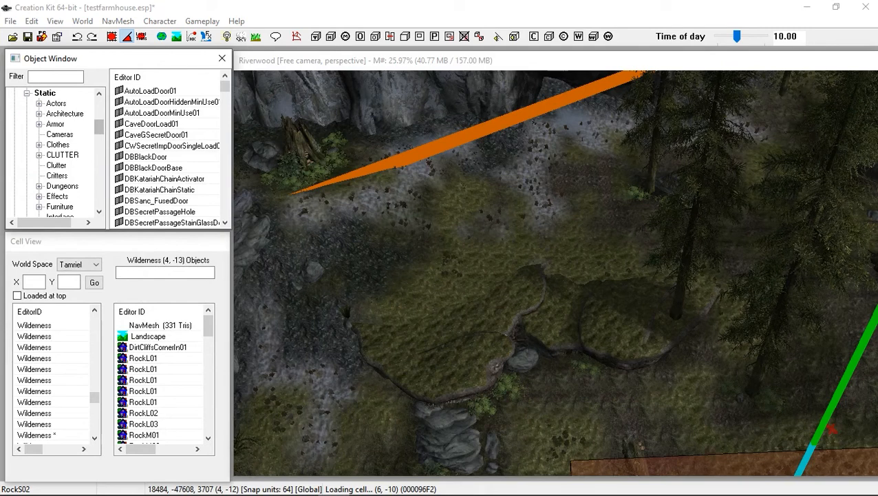
scroll(55, 151, "down", 3)
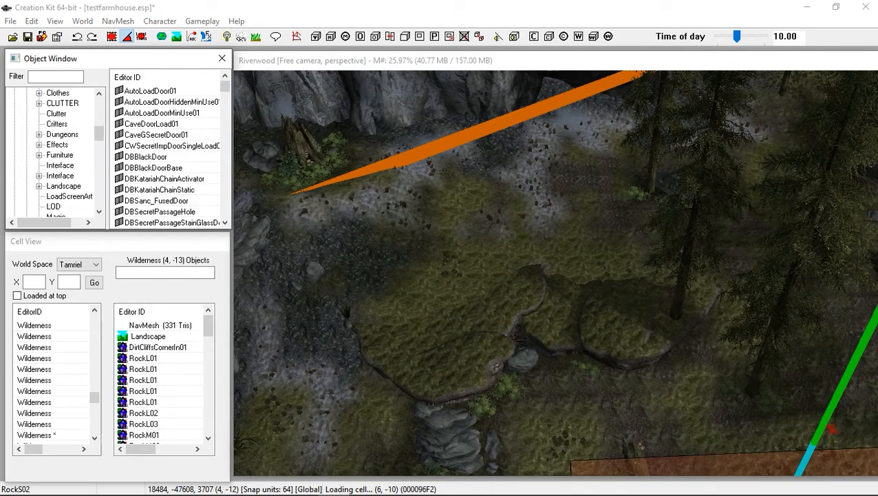
scroll(55, 152, "up", 4)
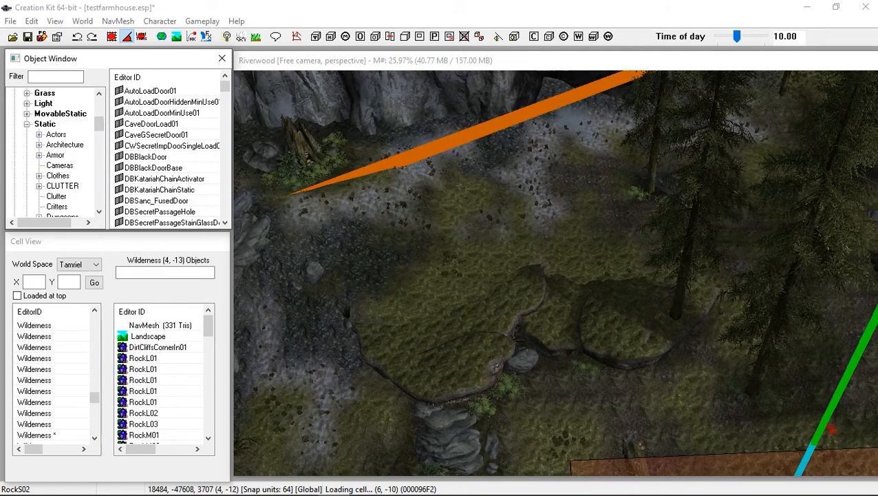
left_click(49, 143)
left_click(39, 145)
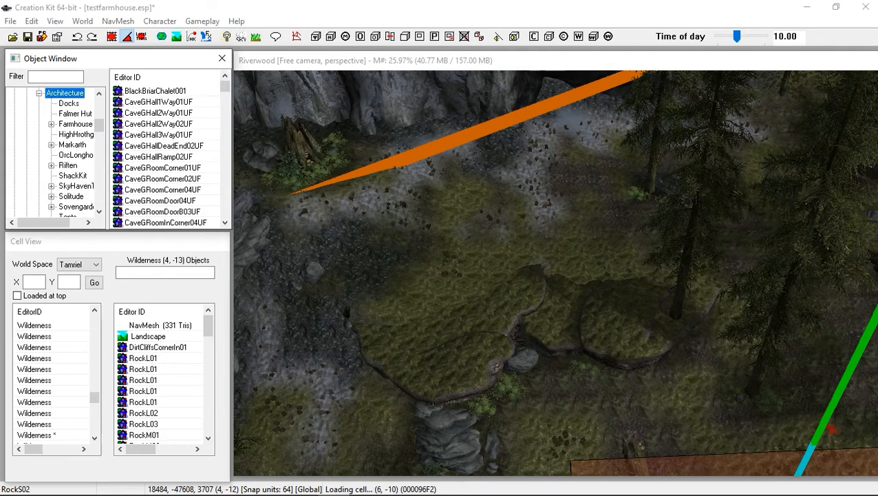
left_click(74, 124)
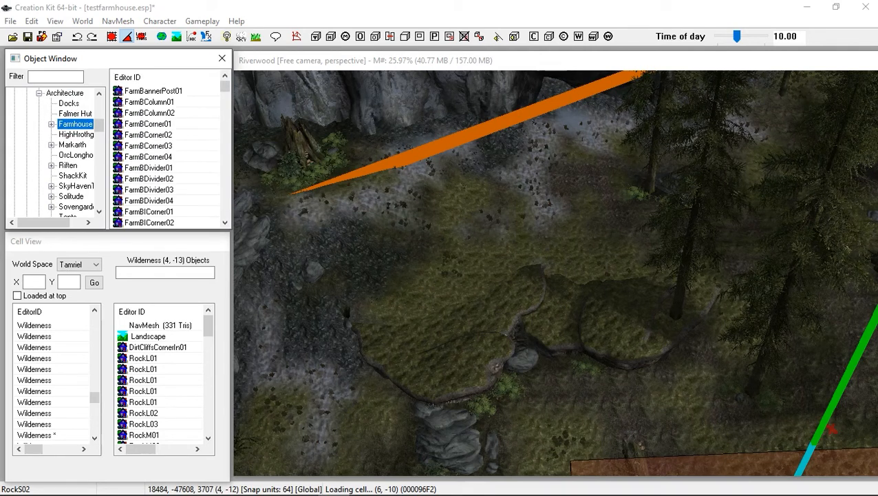
left_click(51, 124)
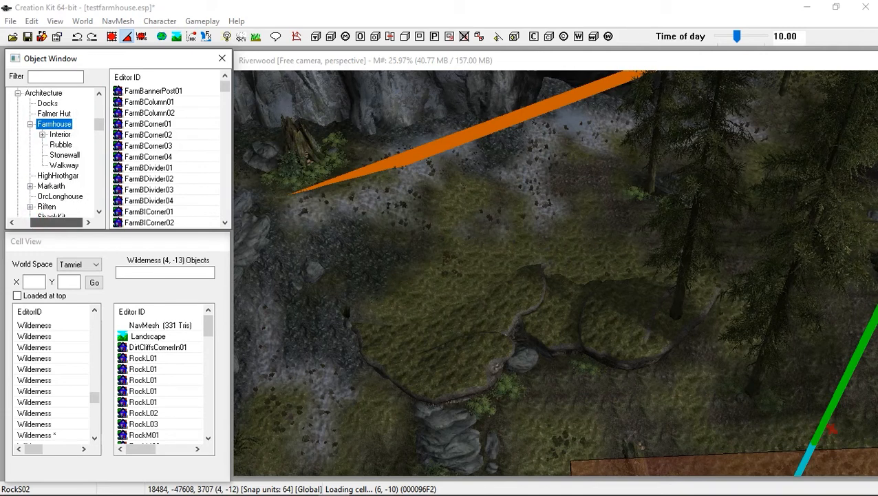
scroll(172, 169, "down", 3)
scroll(172, 169, "down", 6)
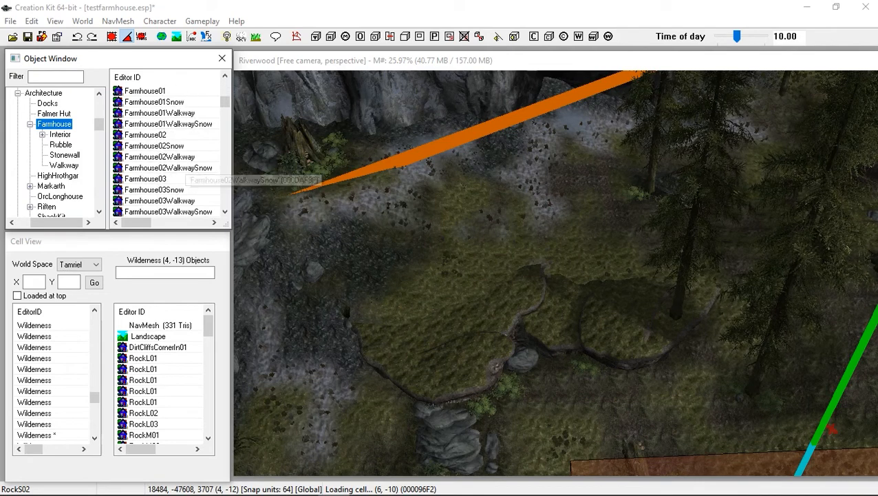
scroll(166, 155, "up", 1)
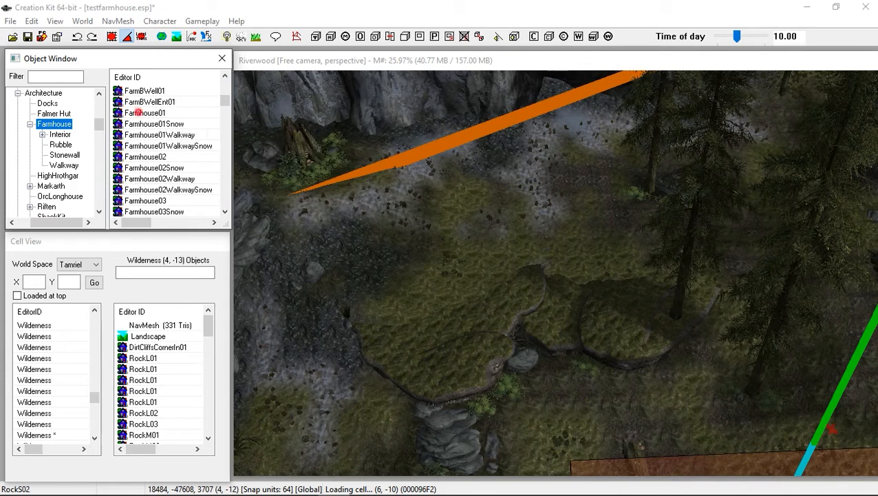
left_click_drag(145, 113, 417, 292)
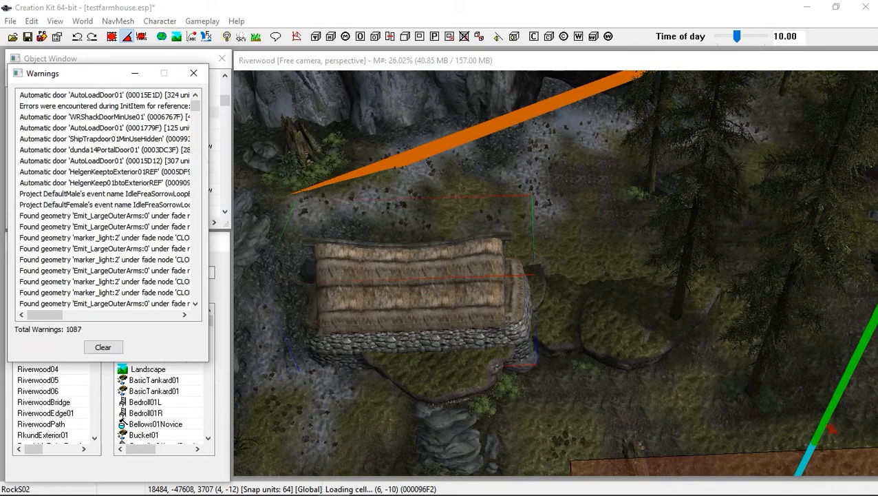
Move and rotate the farmhouse so it sits on the ledge
left_click_drag(424, 312, 421, 260)
right_click_drag(403, 259, 510, 259)
middle_click_drag(509, 259, 440, 272, "shift")
middle_click_drag(418, 242, 425, 271, "shift")
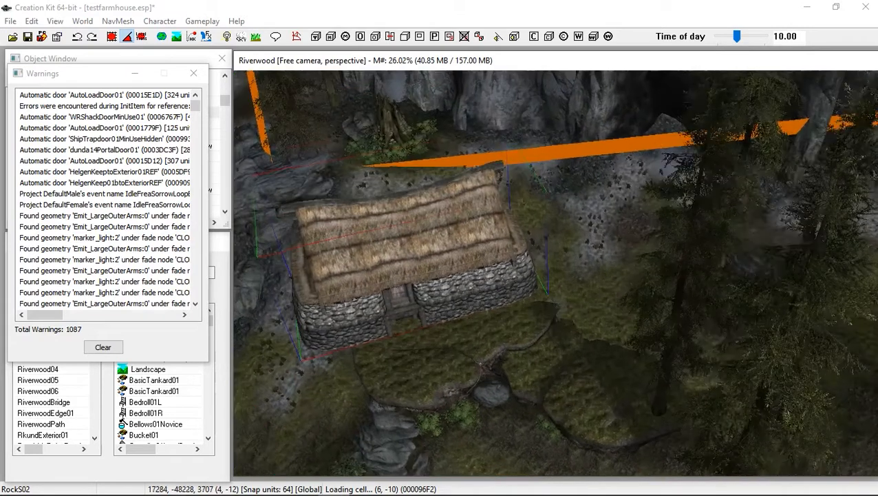
Reposition the Farmhouse01 building further onto the cleared ledge
left_click_drag(425, 271, 489, 299)
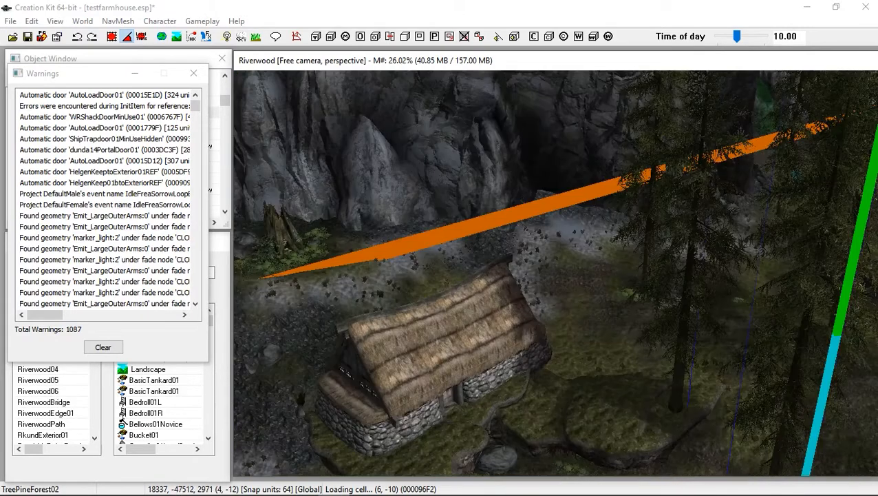
left_click(440, 357)
middle_click_drag(439, 357, 637, 317, "shift")
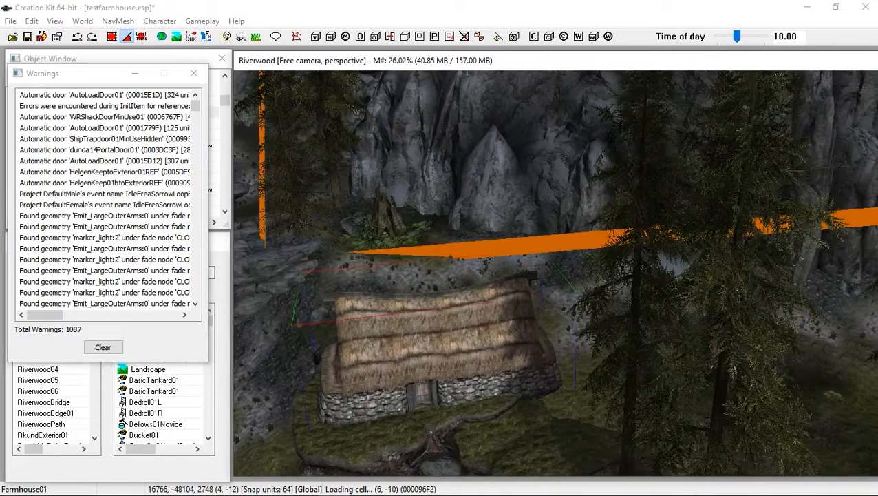
Orbit around the farmhouse to inspect how it sits on the ledge and terrain
scroll(556, 273, "up", 5)
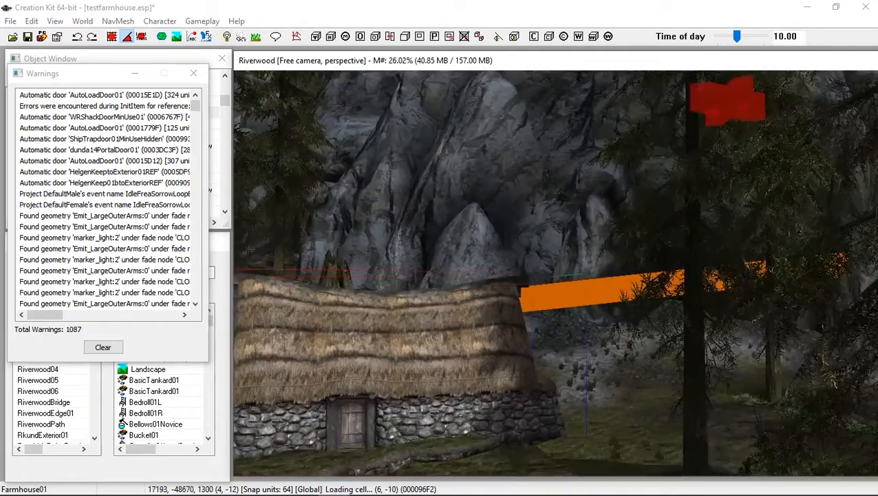
key("shift")
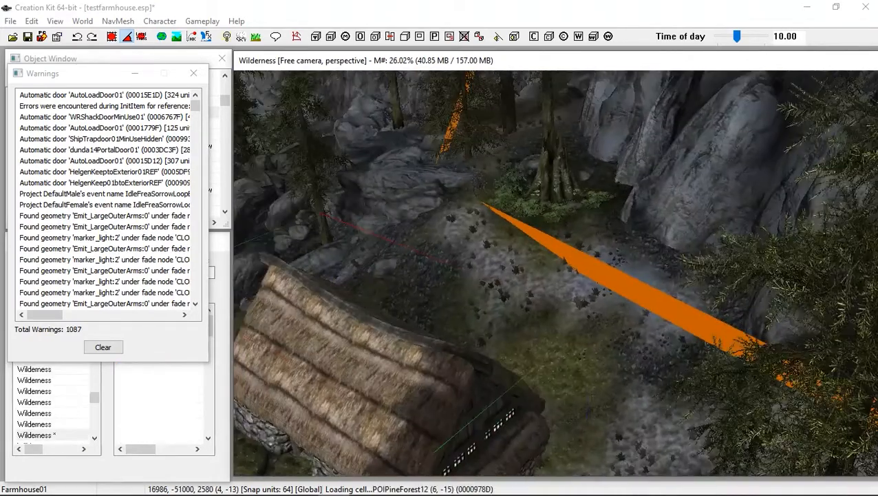
scroll(557, 273, "down", 2)
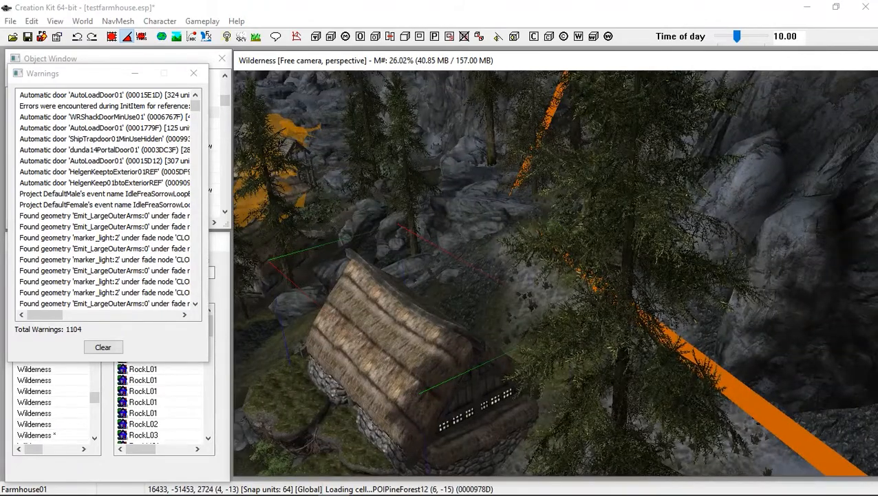
key("shift")
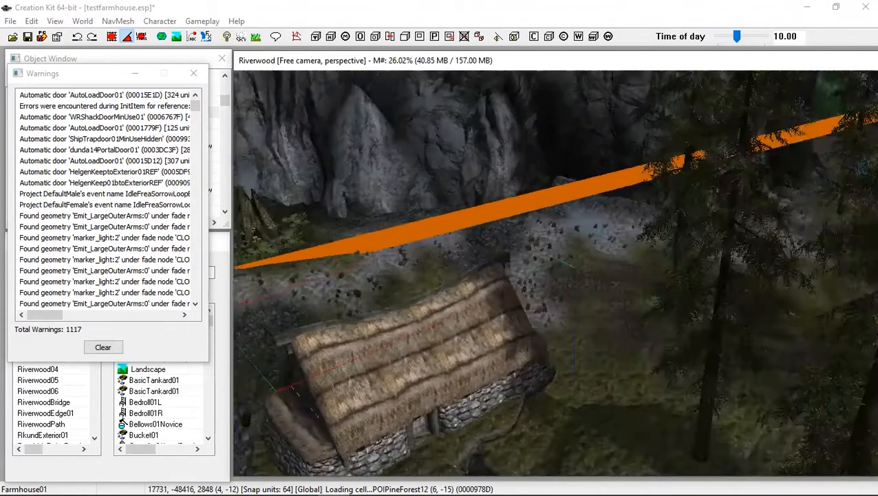
key("shift")
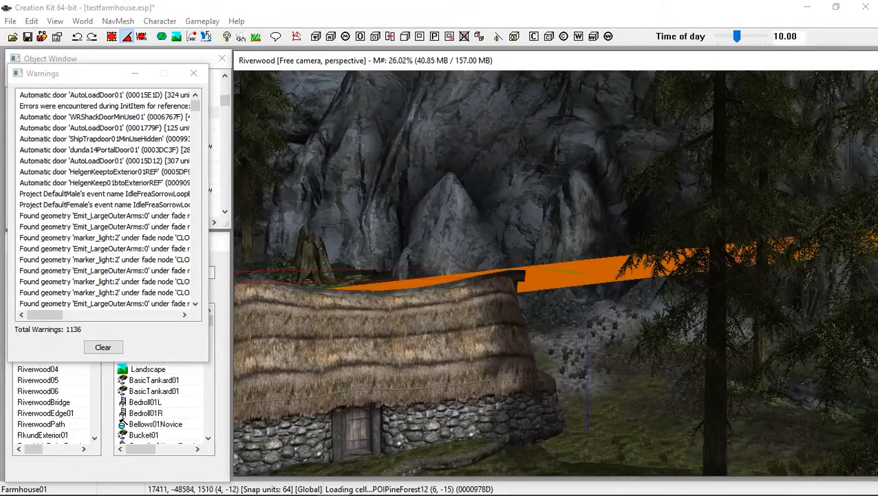
key("space")
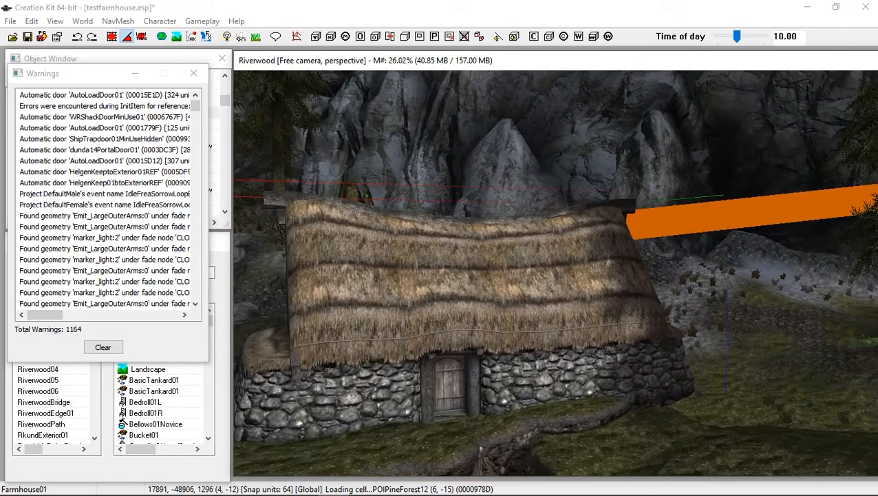
key("shift")
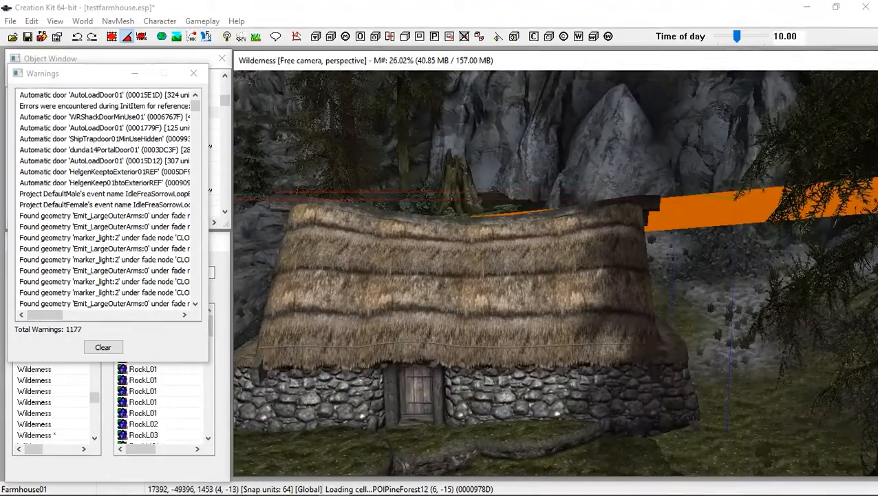
key("shift")
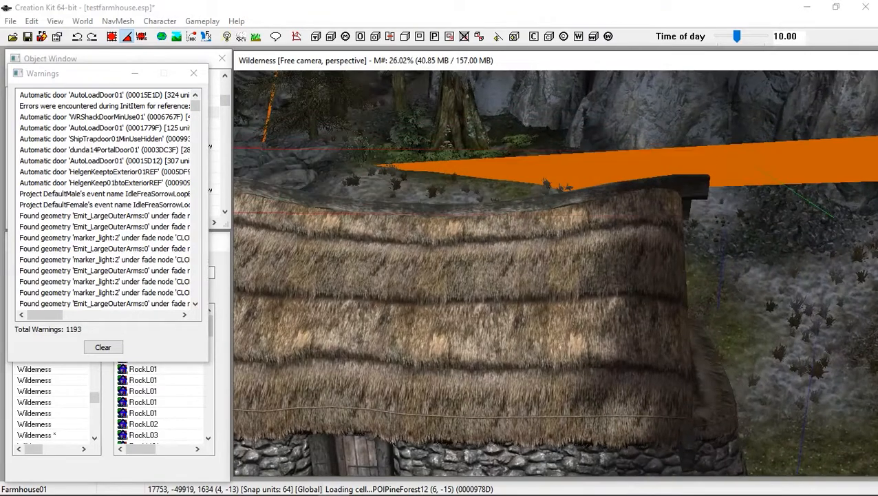
key("shift")
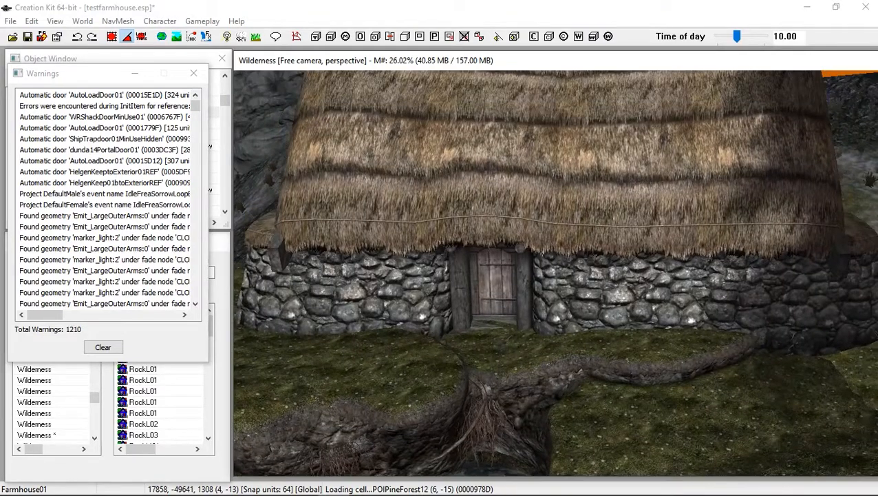
Raise the farmhouse slightly along its vertical axis so the doorway sits above the ground
scroll(554, 273, "up", 3)
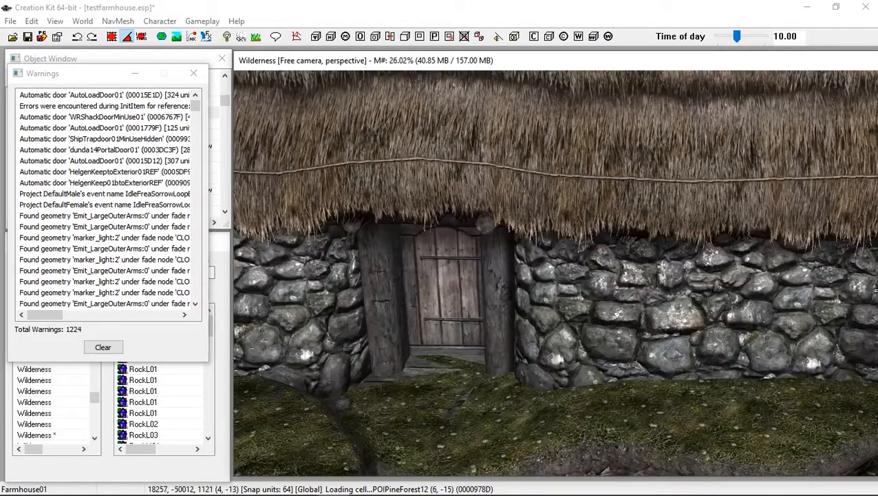
middle_click_drag(555, 274, 596, 355)
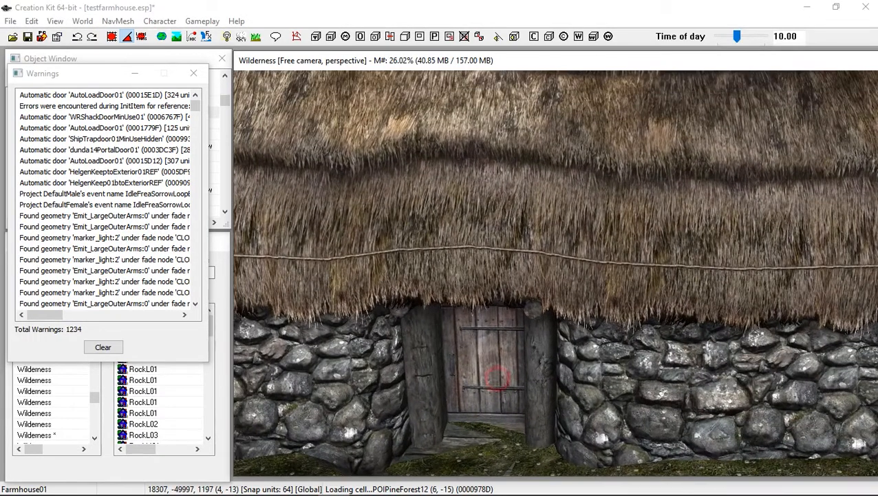
key("z")
left_click_drag(592, 336, 593, 318)
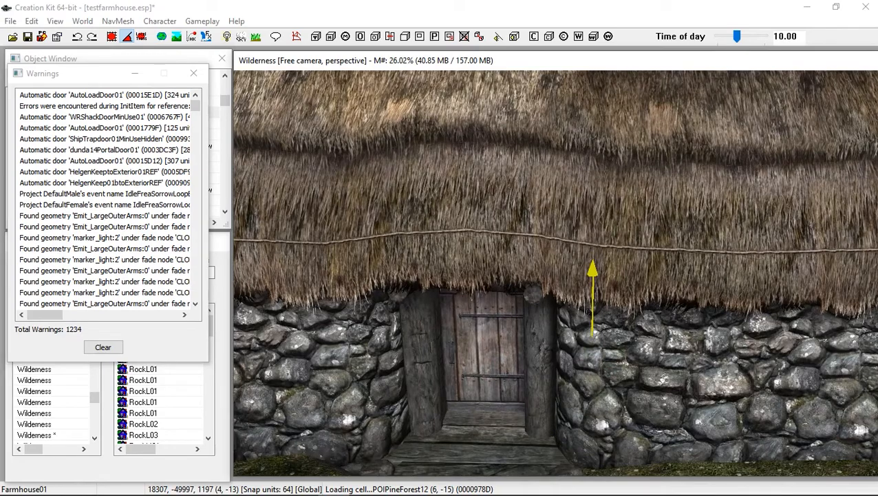
scroll(555, 273, "down", 2)
middle_click_drag(555, 273, 564, 254, "shift")
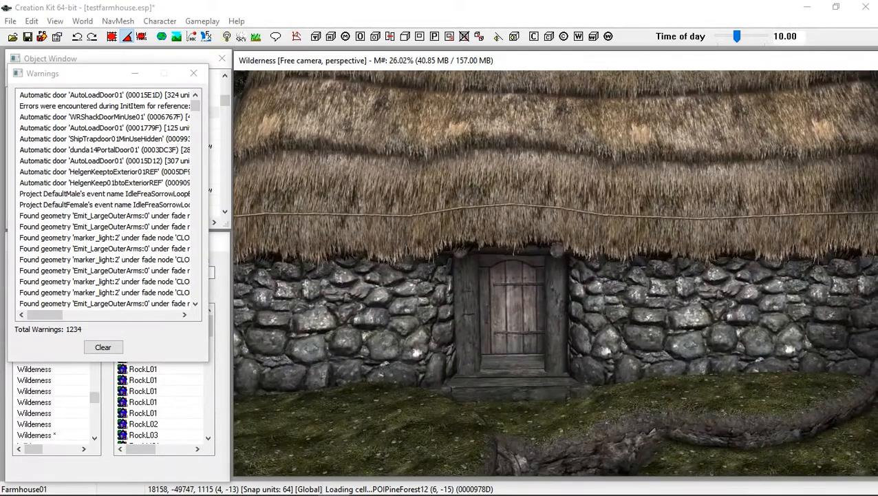
scroll(555, 273, "up", 3)
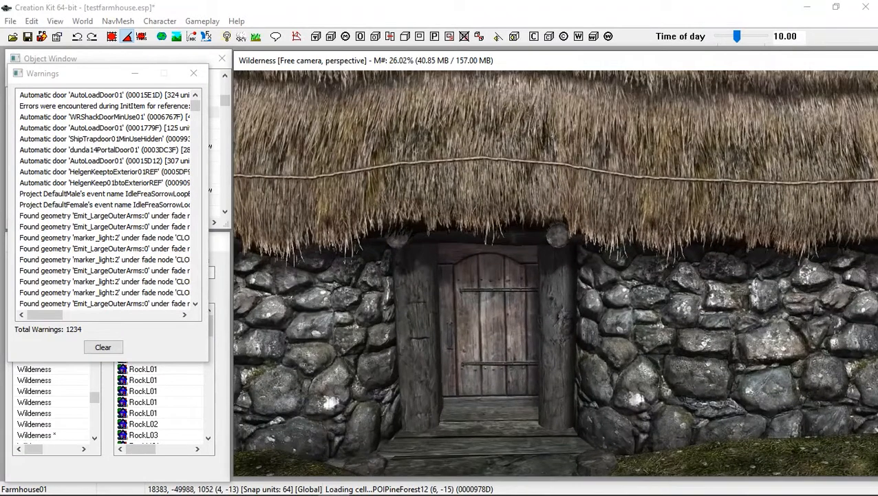
Close the warnings window and place FarmhouseLDoor01 from Door > Architecture > Farmhouse into the farmhouse doorway
left_click(193, 73)
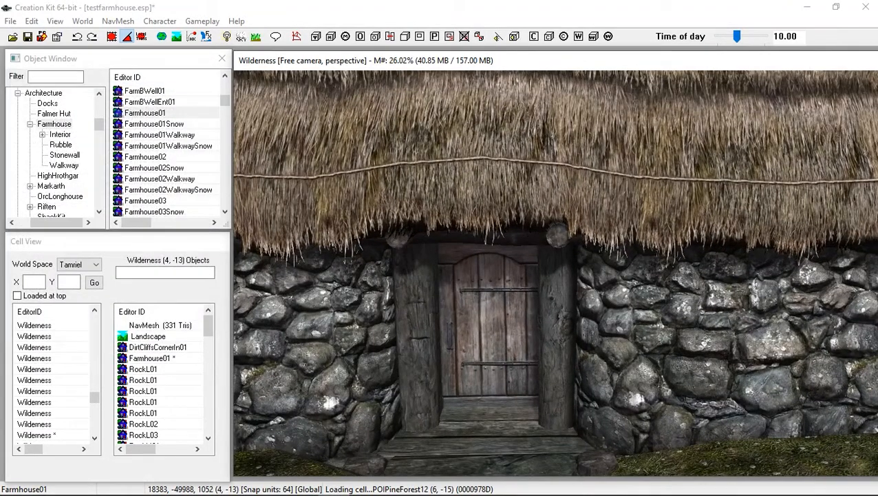
left_click(29, 124)
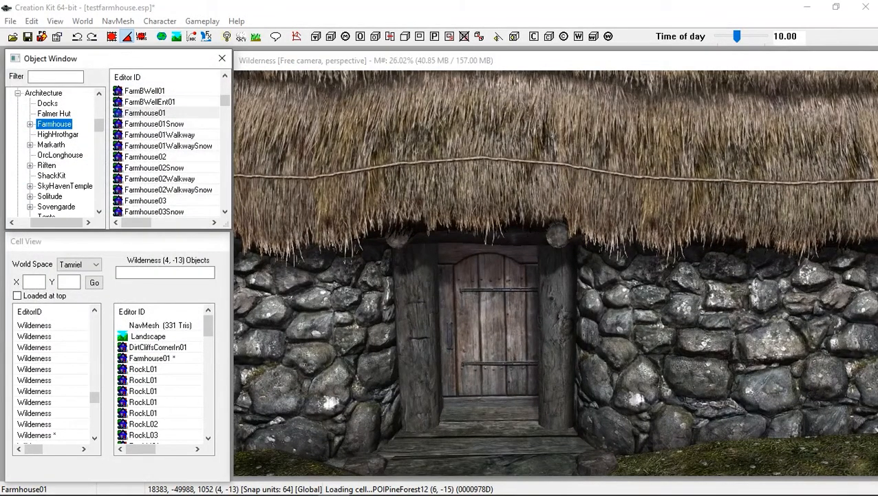
left_click(17, 93)
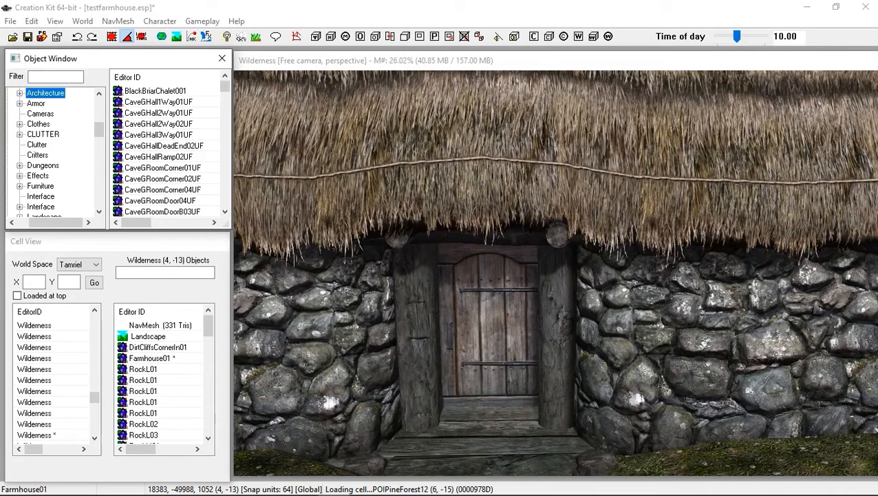
left_click_drag(98, 129, 98, 111)
left_click(21, 165)
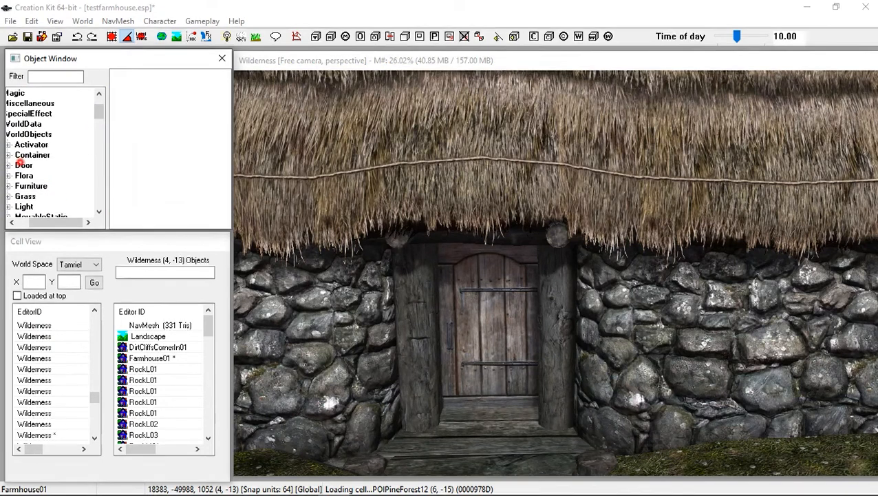
left_click(8, 165)
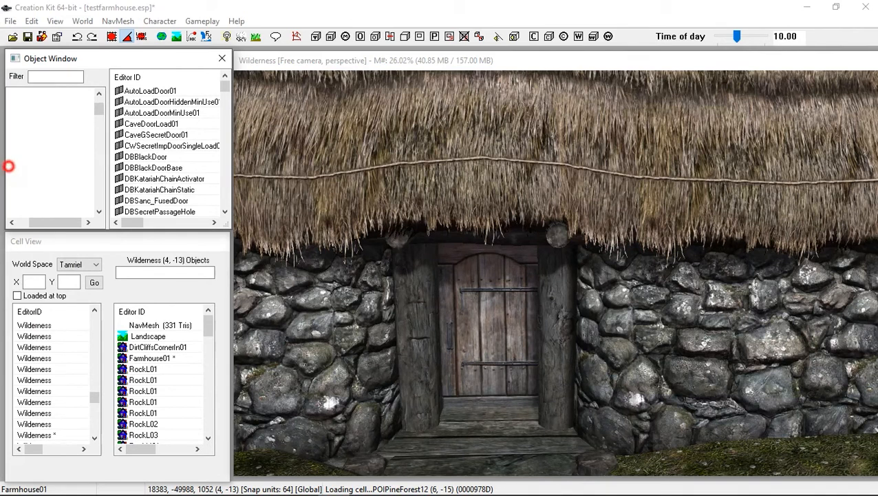
left_click(55, 114)
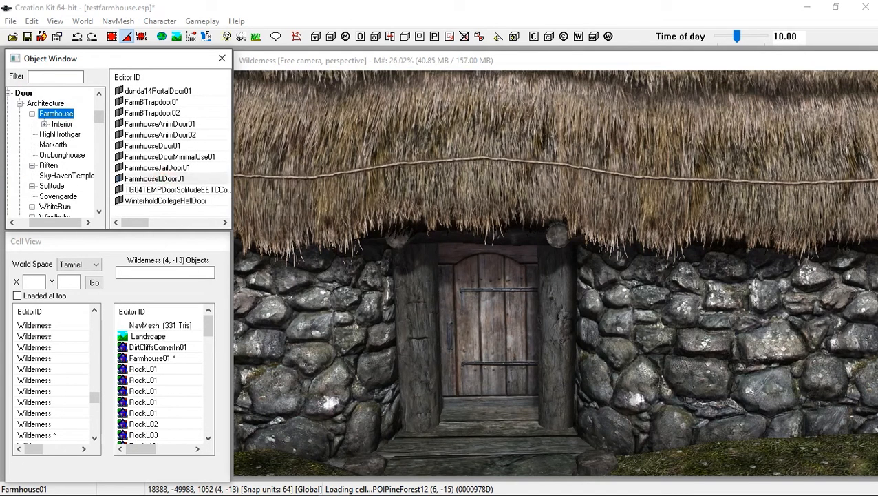
left_click_drag(154, 178, 501, 350)
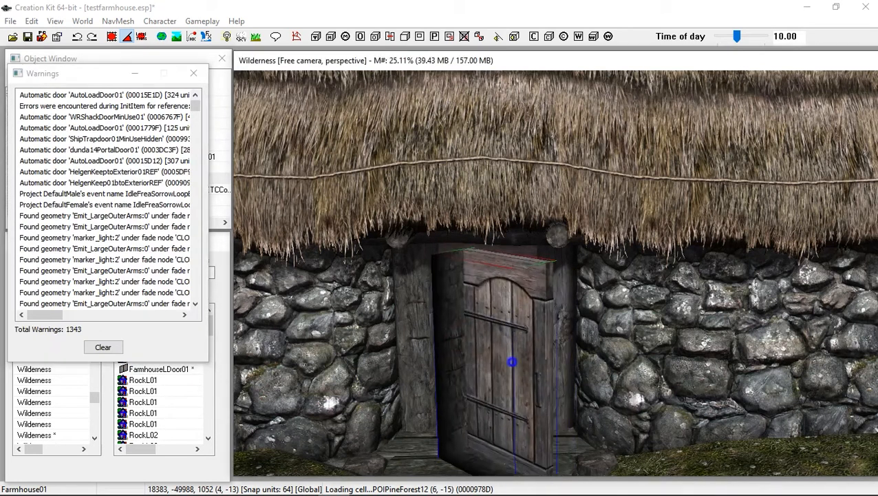
Rotate the door to face outward and align it inside the doorframe
right_click_drag(512, 362, 566, 361)
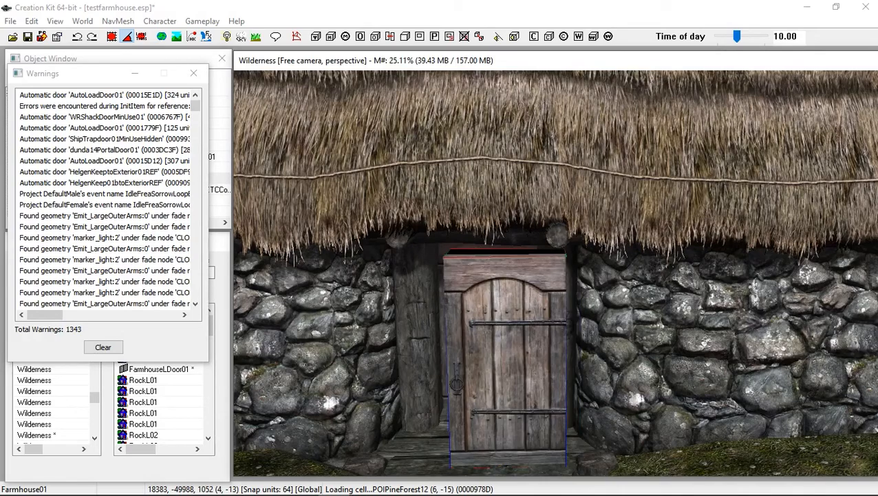
middle_click_drag(566, 362, 596, 365, "shift")
left_click_drag(544, 351, 492, 327)
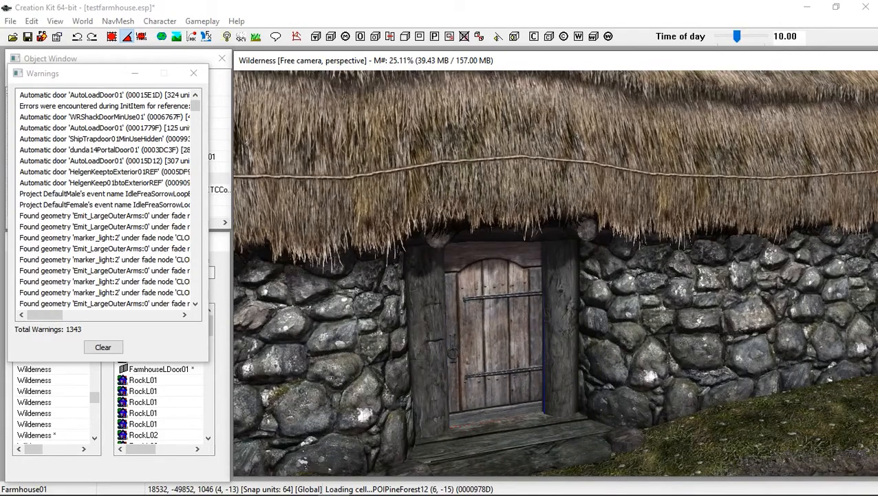
middle_click_drag(493, 327, 528, 313, "shift")
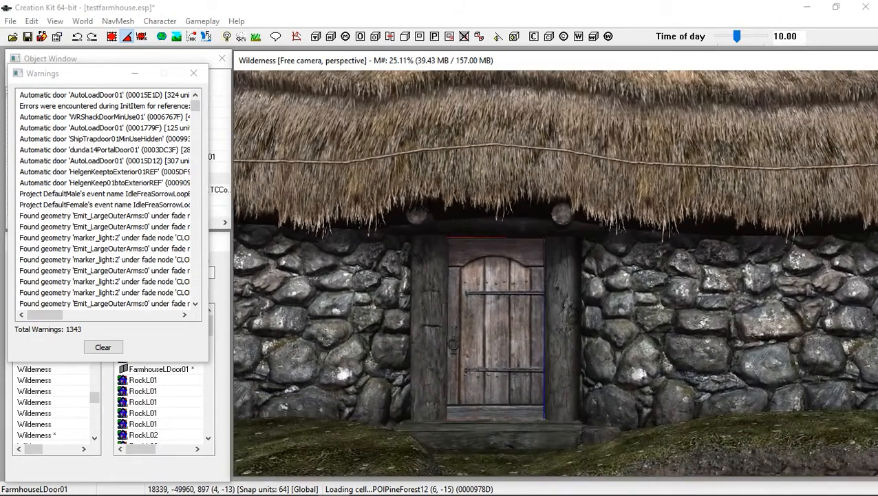
Drop the door to the floor and adjust its height so it fits the doorframe, checking it from several angles
key("f")
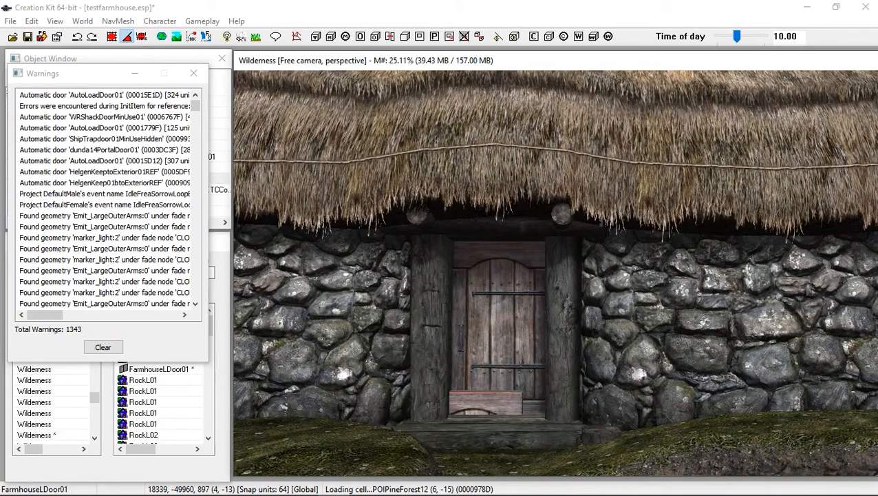
left_click_drag(503, 403, 497, 251)
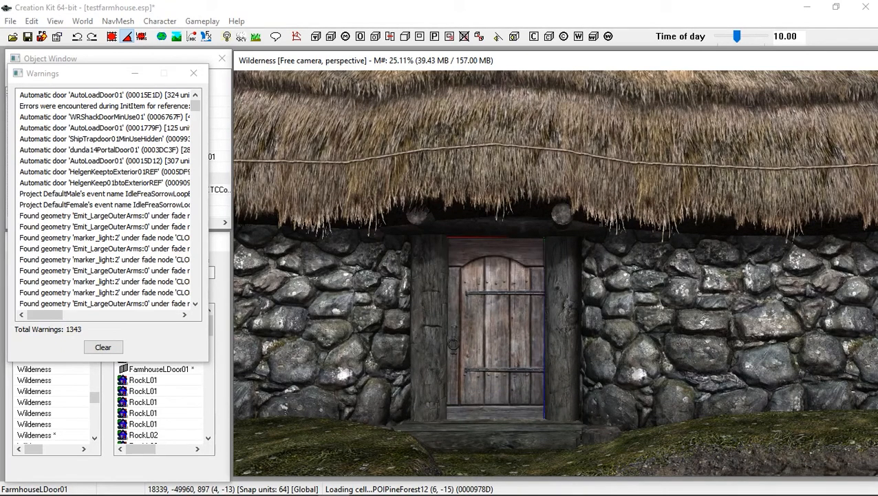
left_click_drag(493, 372, 493, 357)
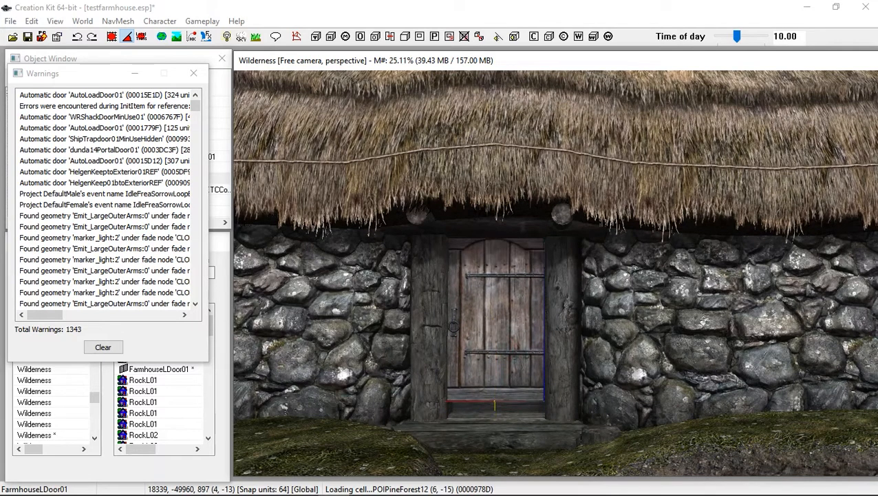
key("ctrl+z")
double_click(488, 316)
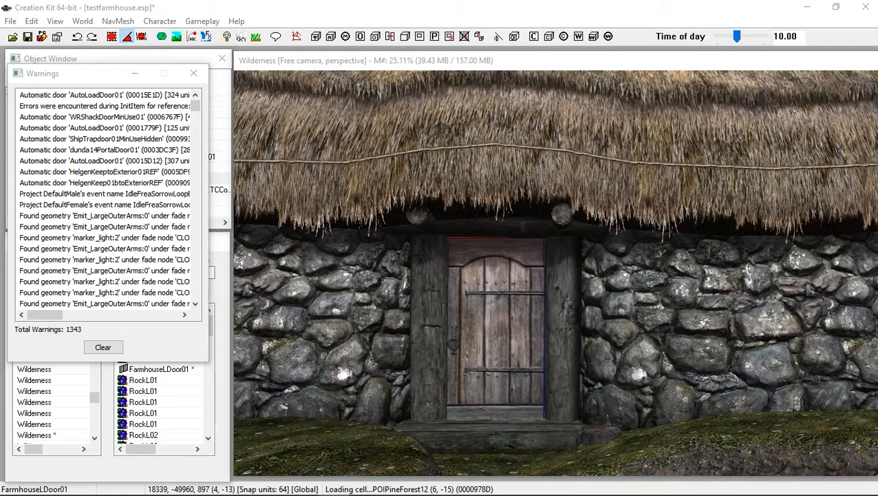
left_click(425, 332)
left_click(392, 387)
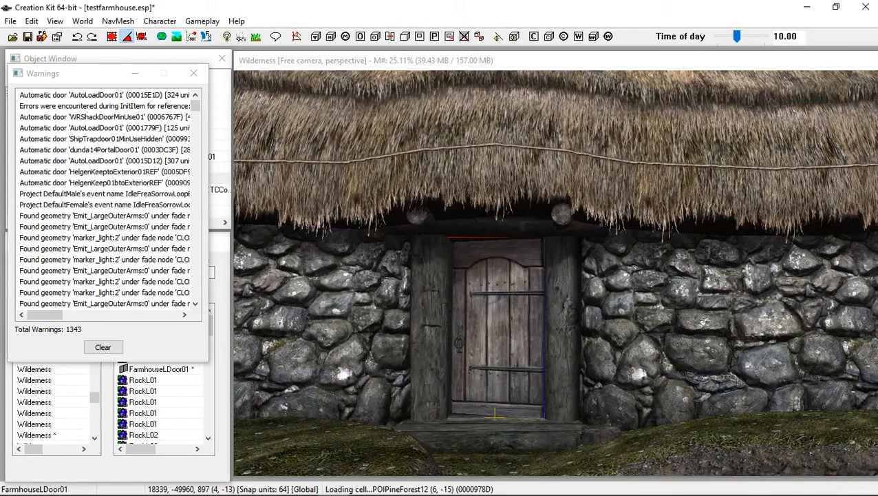
key("shift")
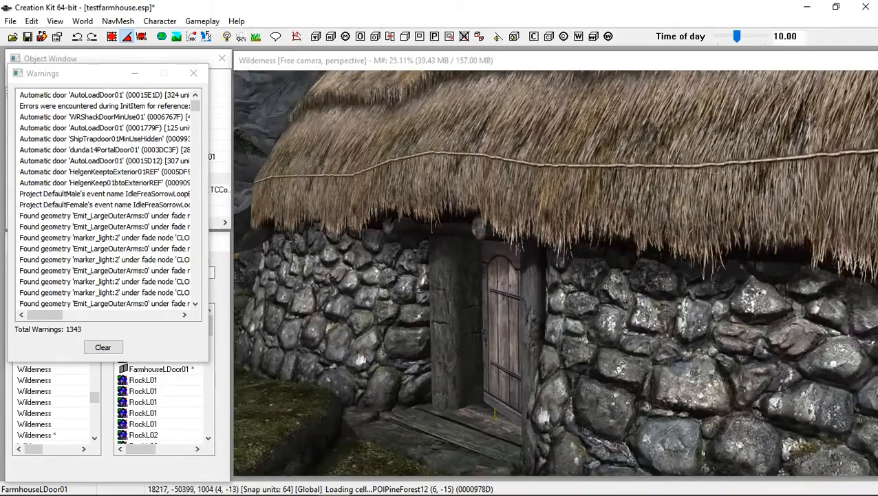
key("shift")
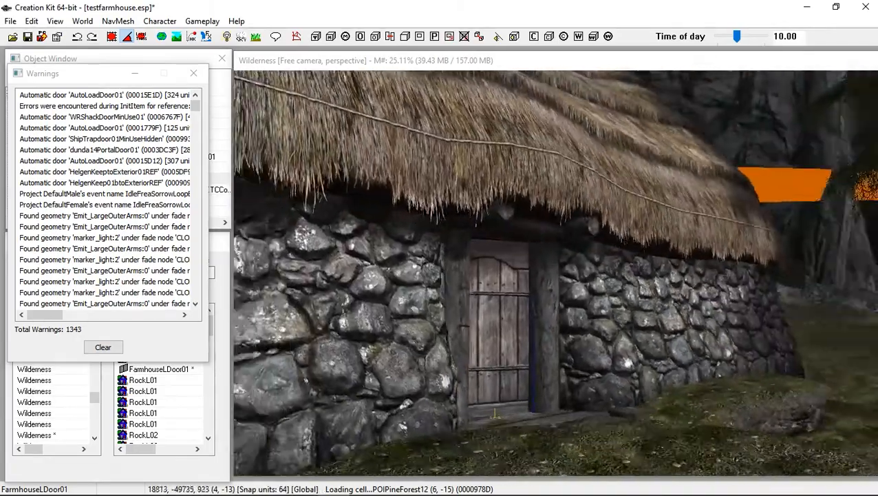
key("shift")
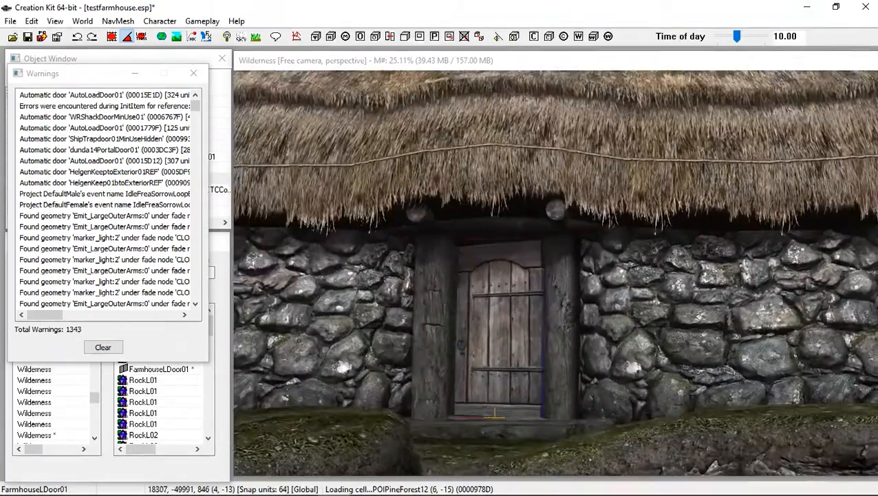
key("shift")
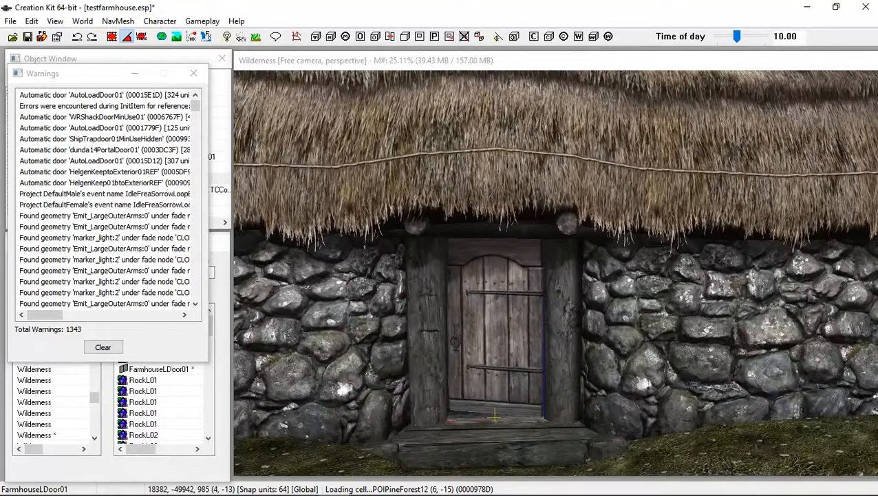
Nudge the exterior door sideways to center it in the doorframe and review its reference properties
left_click_drag(495, 346, 504, 346)
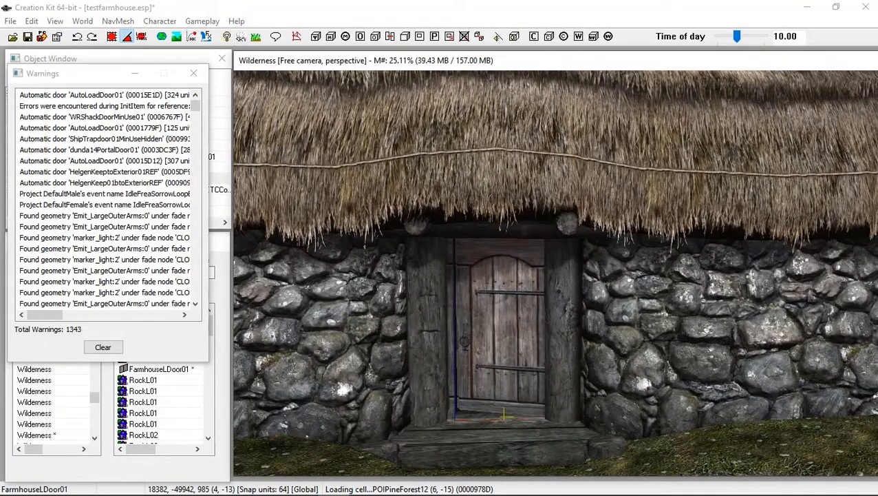
left_click_drag(506, 416, 494, 417)
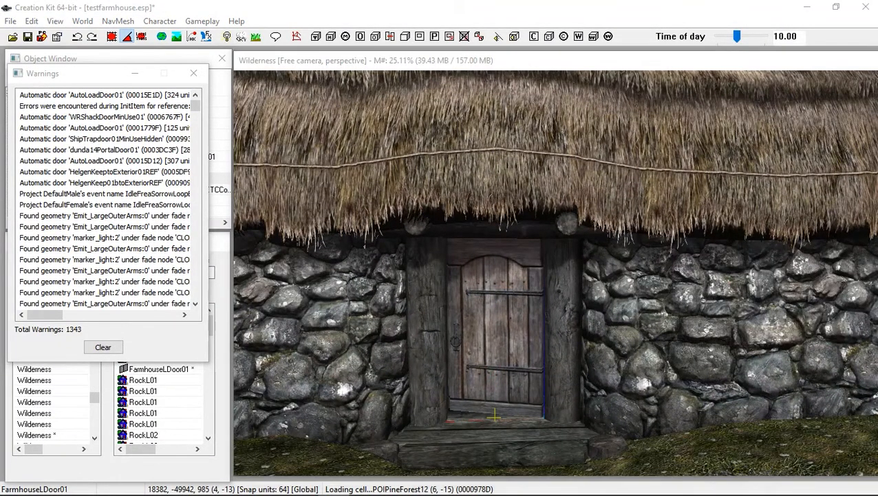
double_click(494, 416)
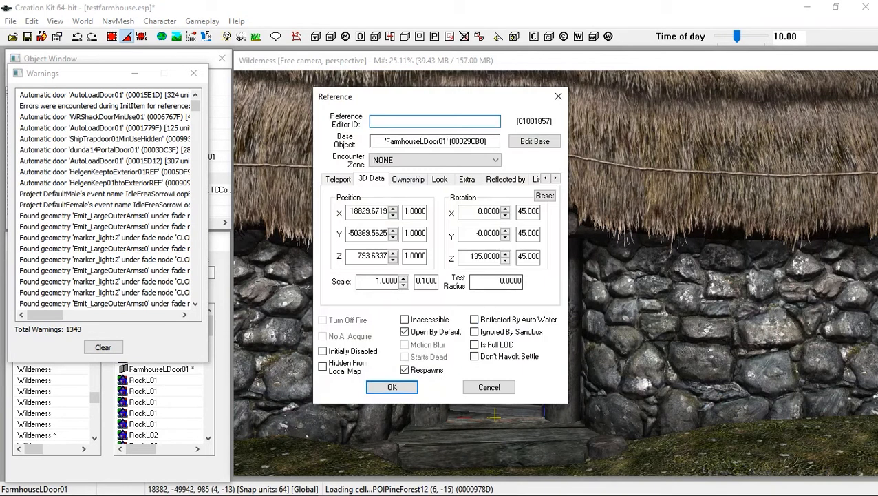
left_click(392, 387)
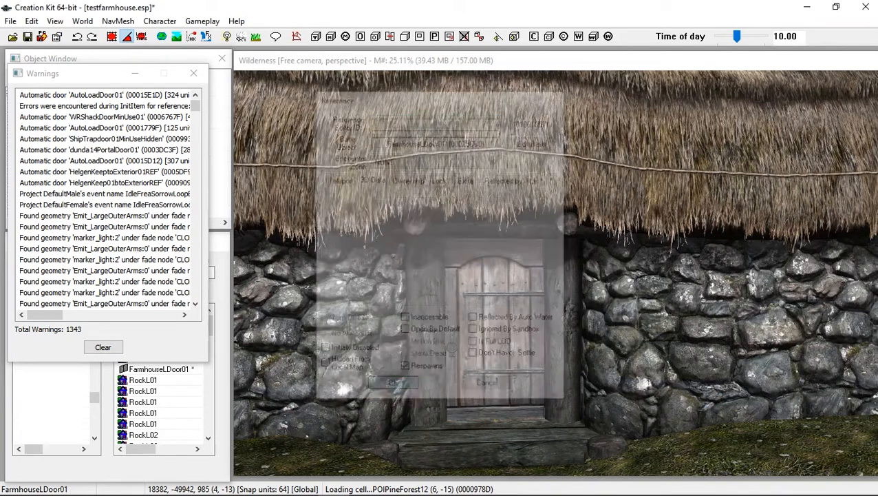
Enable teleport on the exterior door, linking it to FarmhouseLDoor01 in the testfarmhouse cell
left_click(194, 71)
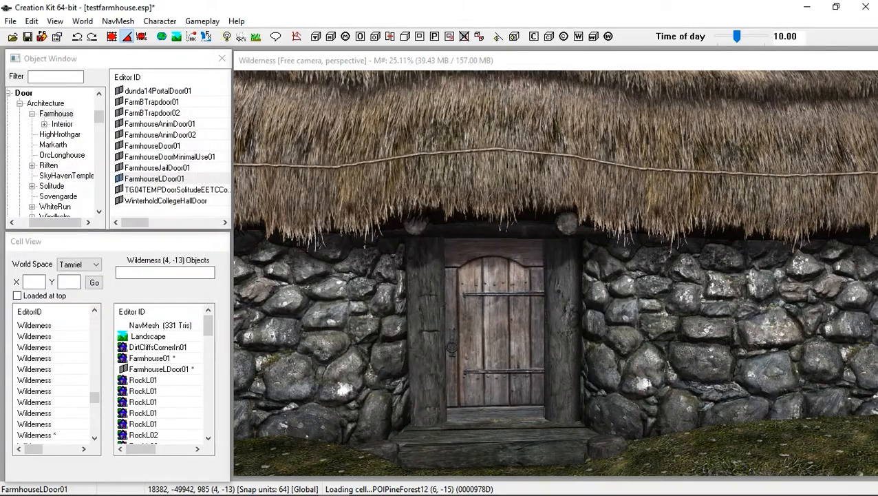
scroll(555, 273, "down", 5)
key("shift")
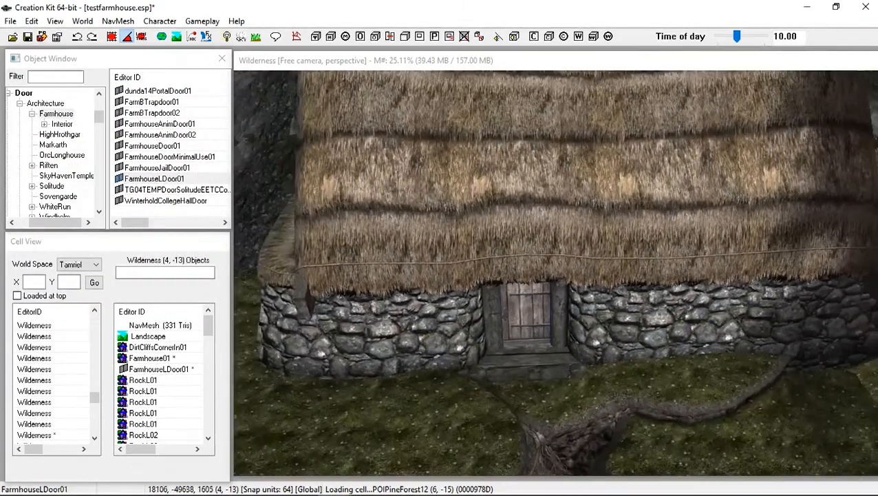
scroll(556, 272, "down", 2)
key("shift")
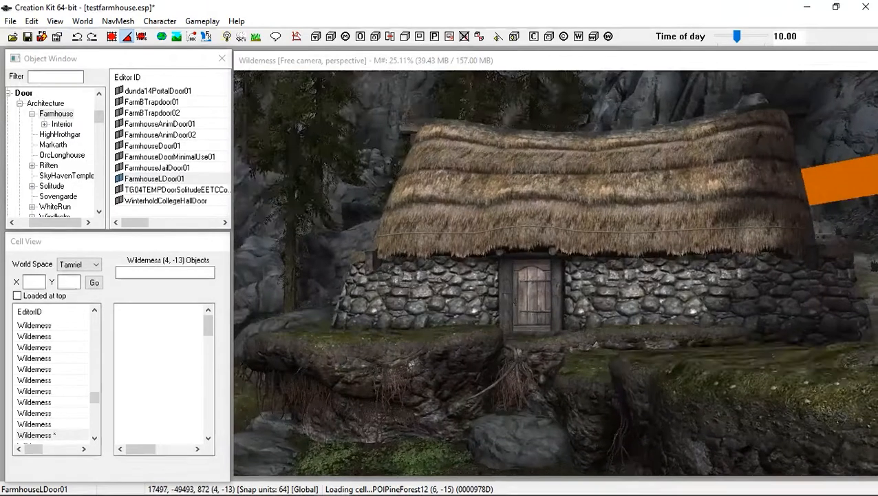
key("shift")
scroll(556, 272, "up", 3)
key("shift")
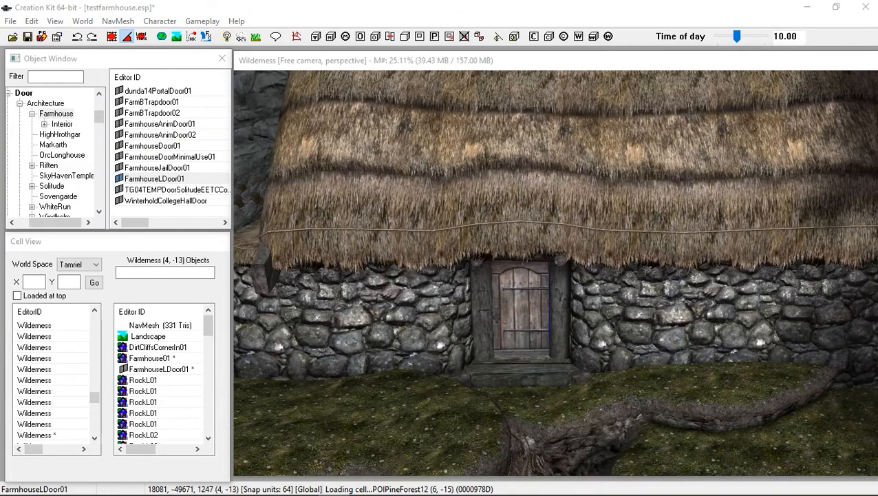
double_click(511, 344)
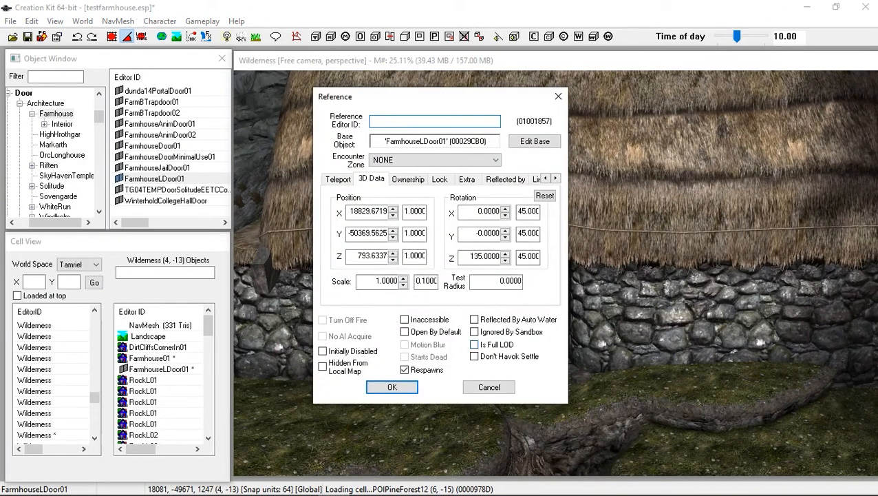
left_click(338, 179)
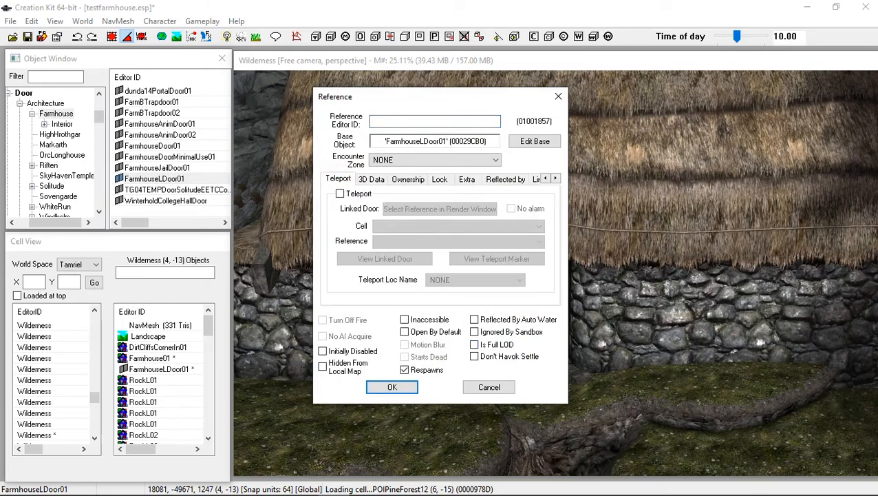
left_click(340, 194)
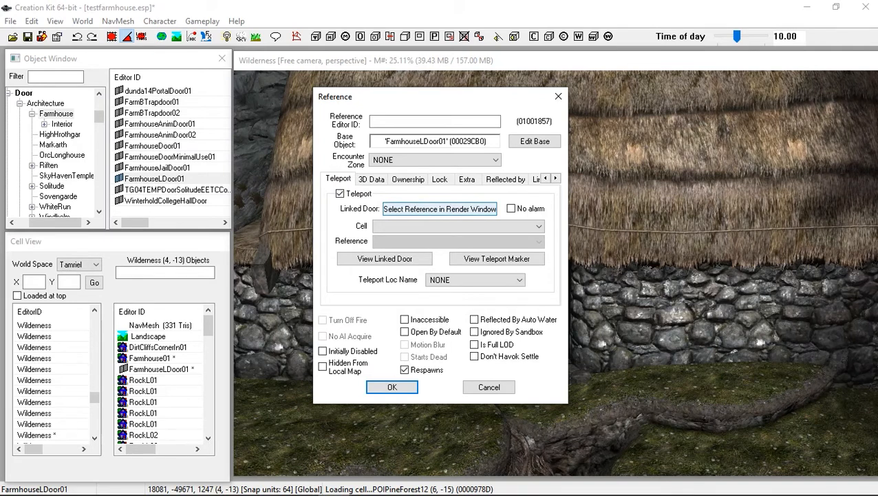
left_click(458, 226)
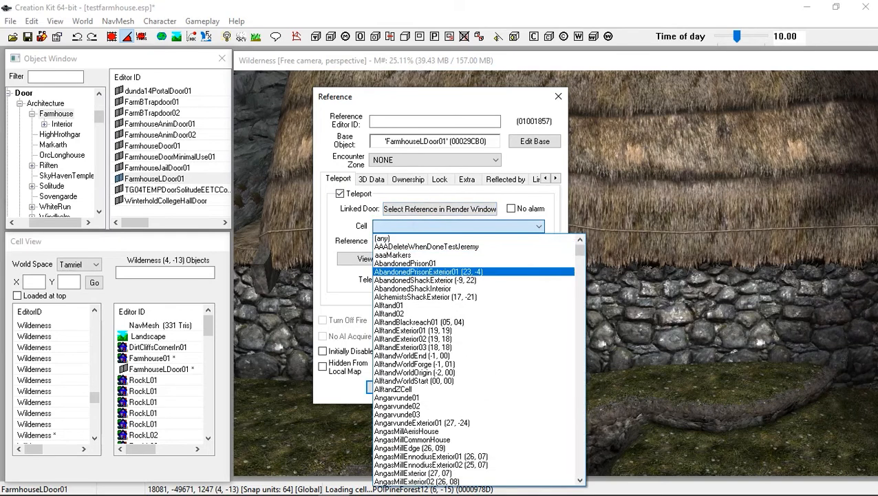
type("testfarmhouse")
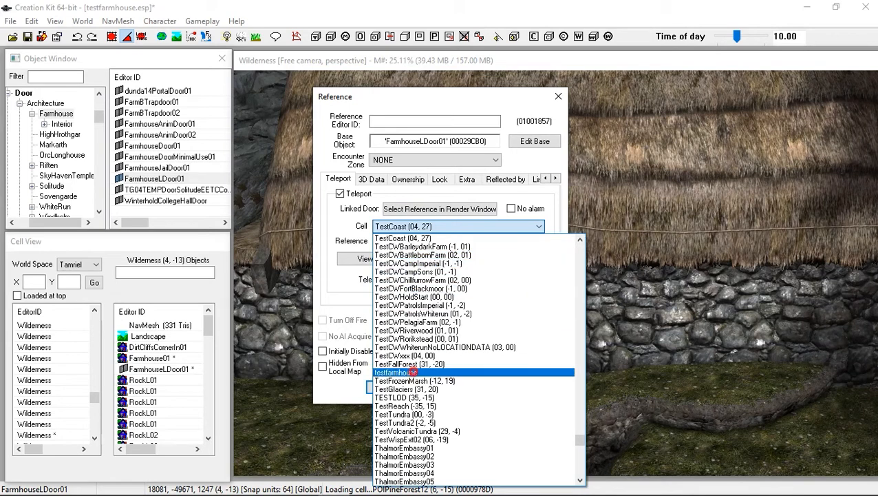
left_click(415, 372)
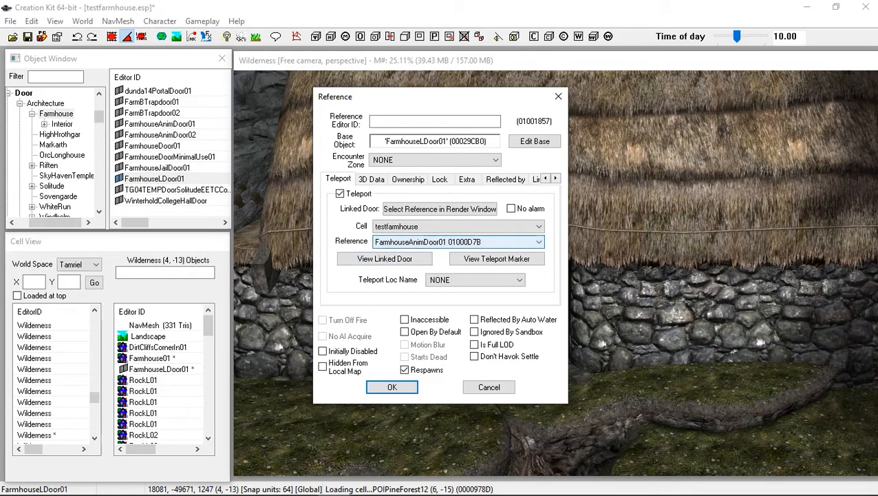
left_click(438, 237)
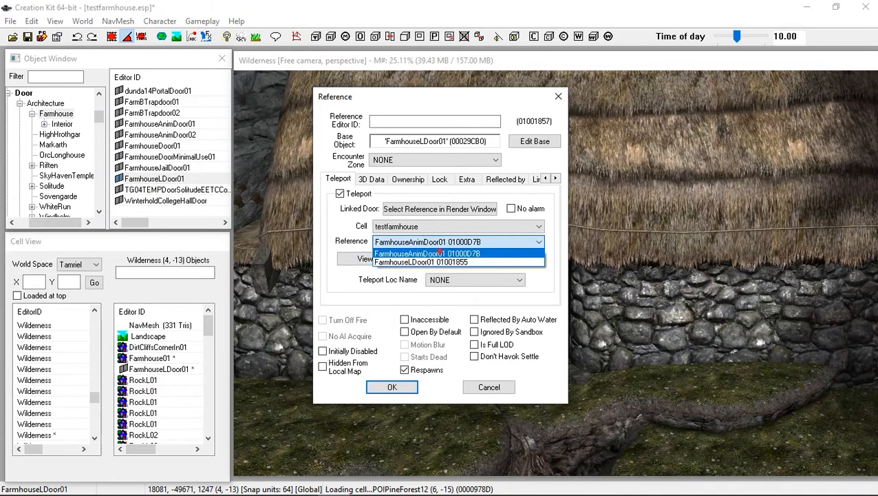
key("Return")
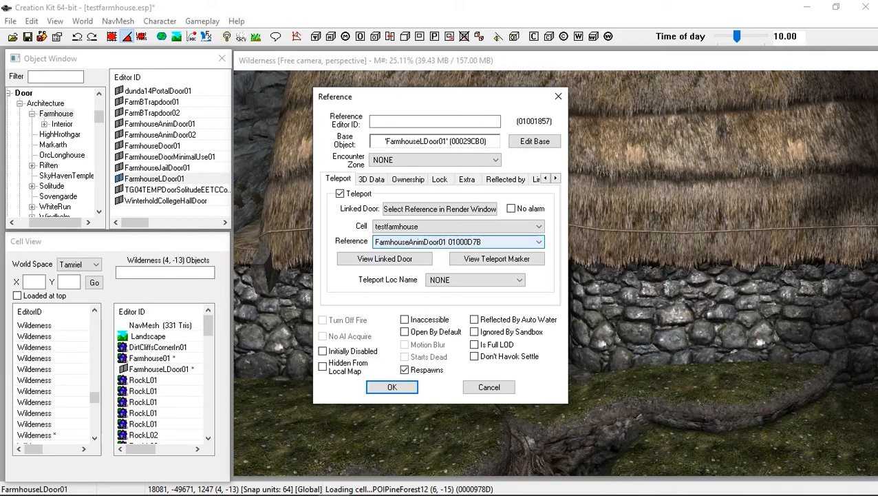
left_click(437, 241)
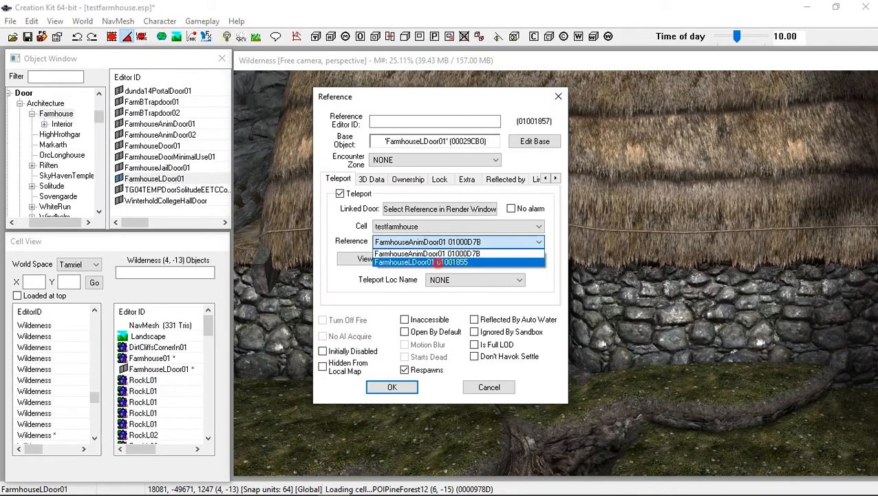
key("Return")
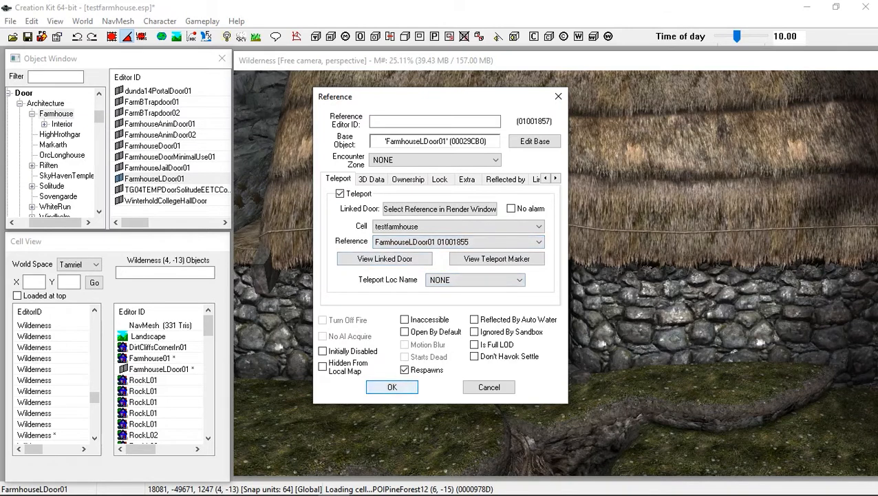
left_click(392, 387)
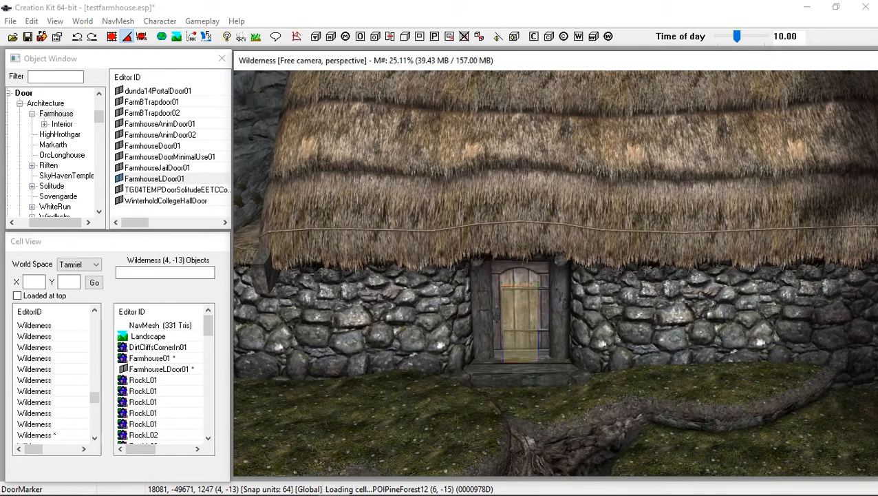
Move the exterior door's teleport marker outward so it stands on the ground in front of the door
key("shift")
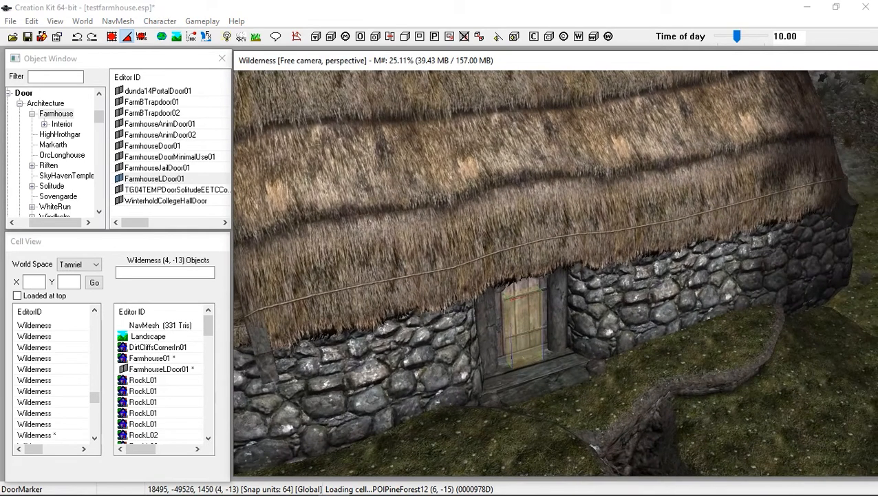
left_click_drag(524, 321, 547, 344)
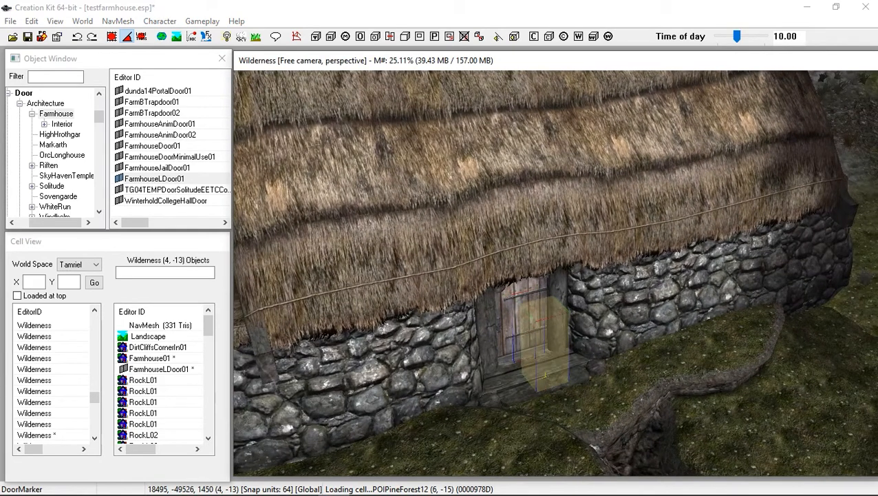
key("shift")
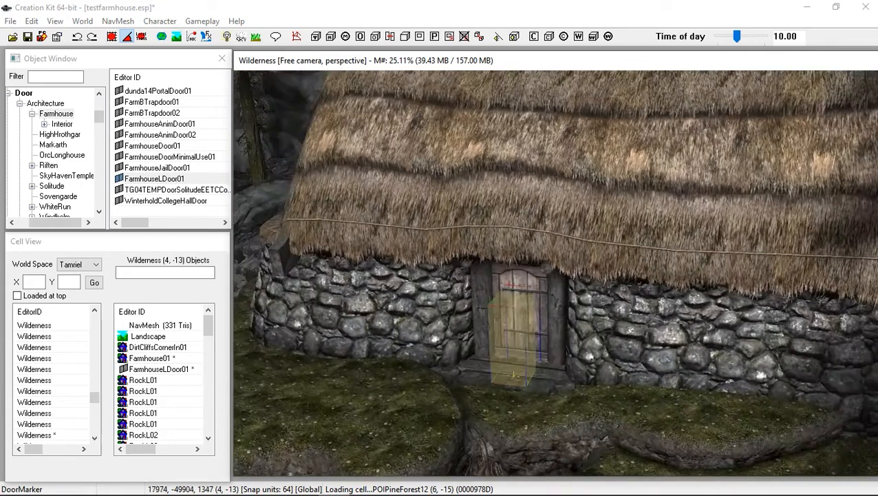
right_click_drag(515, 328, 468, 327)
key("shift")
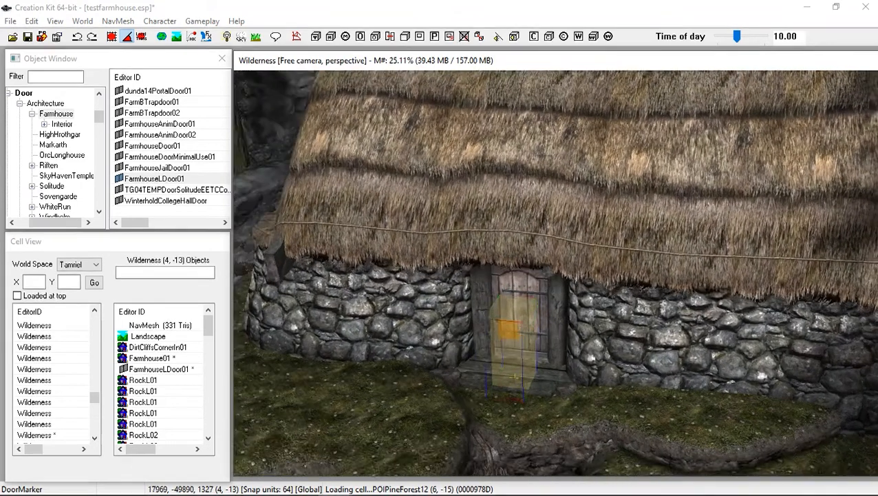
key("shift")
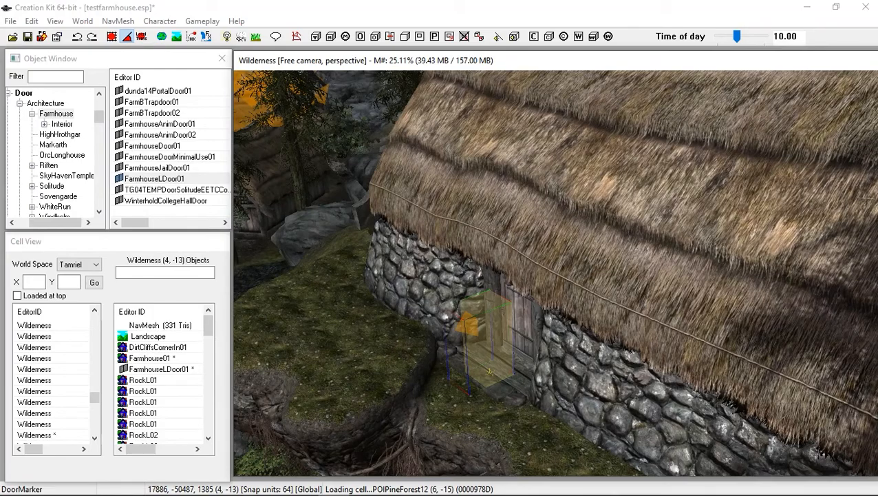
key("shift")
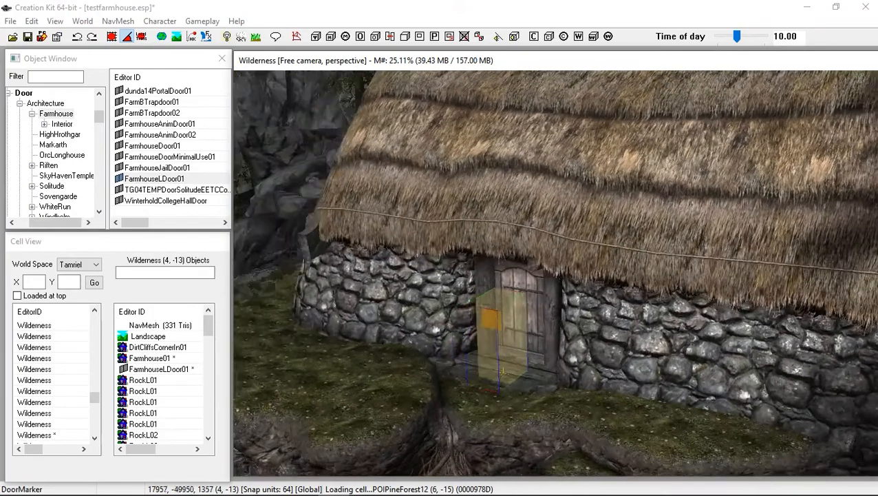
key("shift")
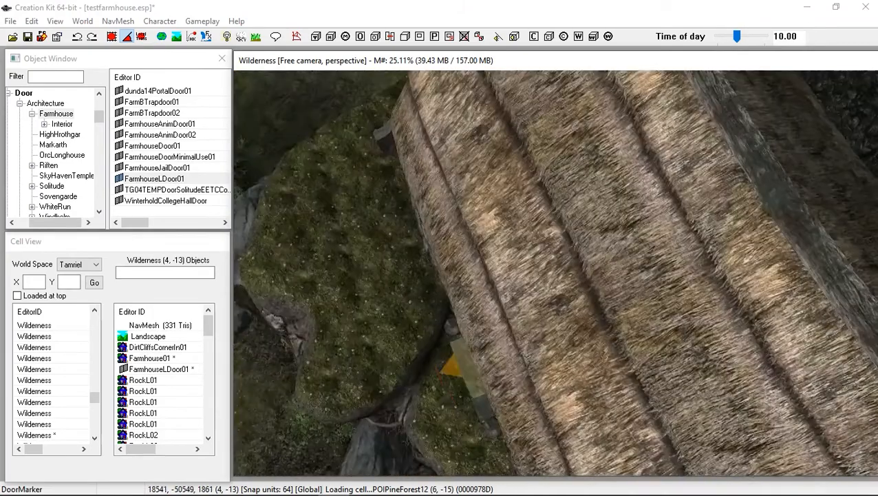
key("shift")
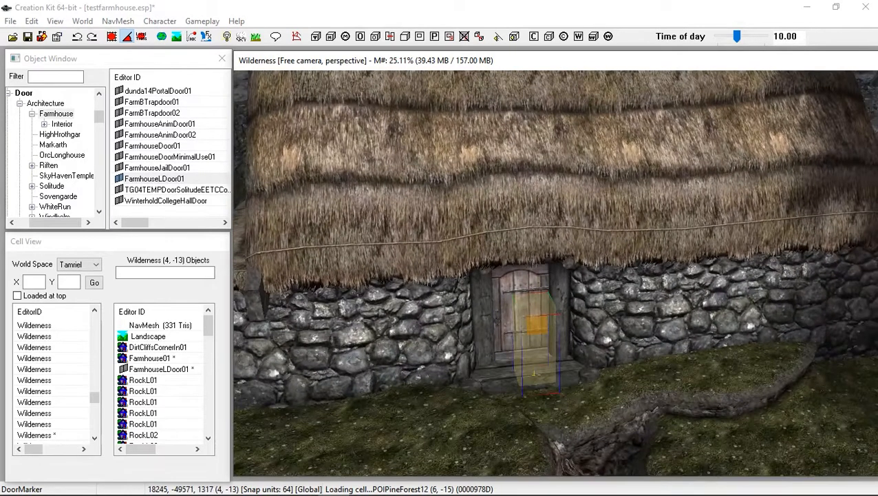
key("shift")
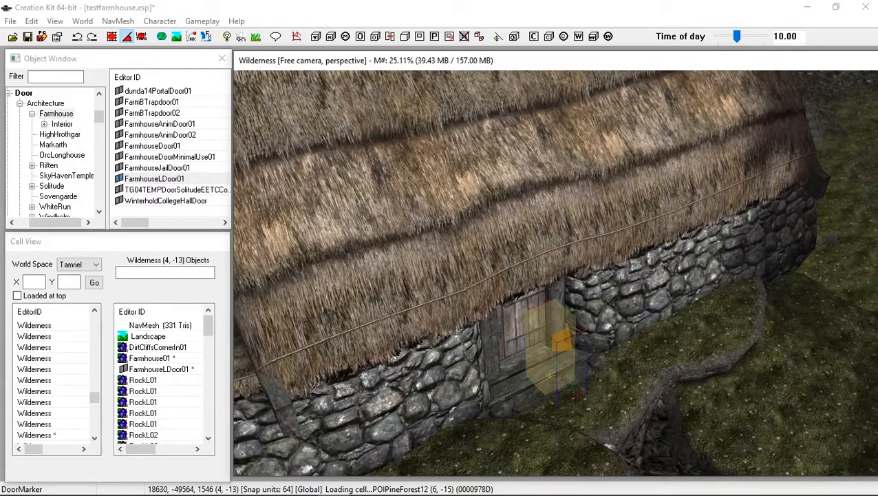
Jump to the linked door inside testfarmhouse and place its teleport marker in the room in front of the door
double_click(552, 334)
left_click(488, 296)
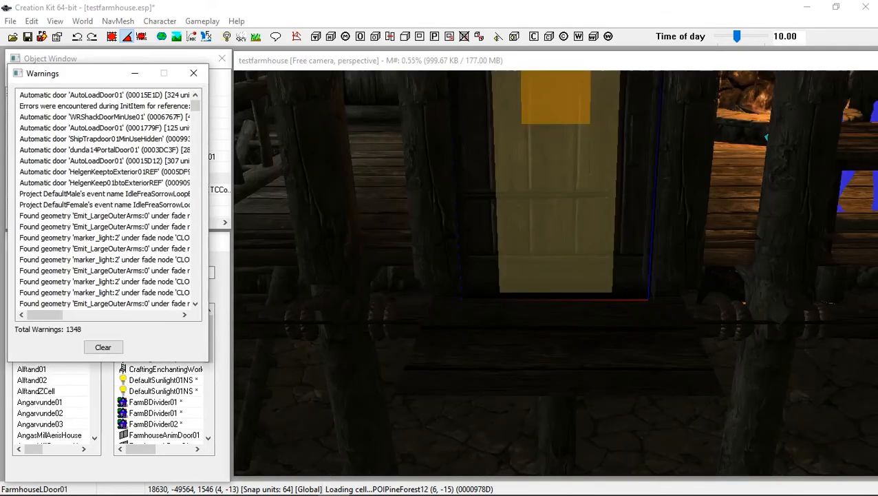
scroll(556, 272, "down", 8)
middle_click_drag(556, 272, 751, 279, "shift")
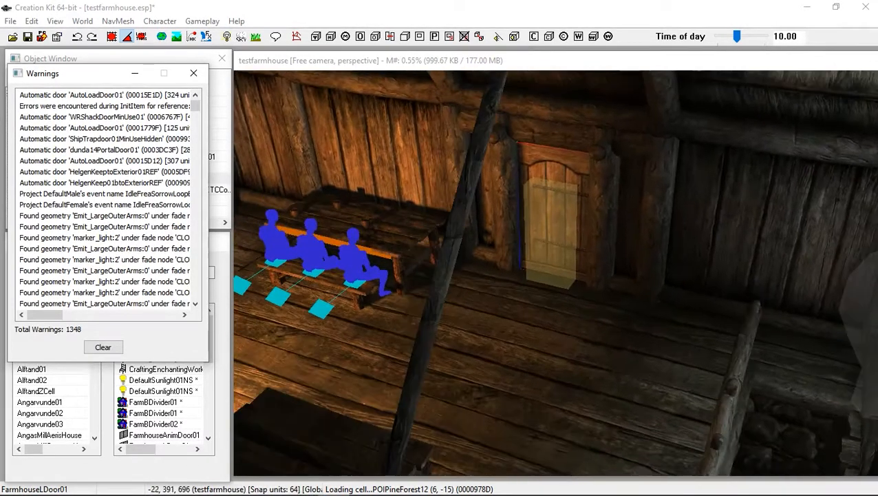
left_click(535, 230)
left_click_drag(535, 230, 538, 259)
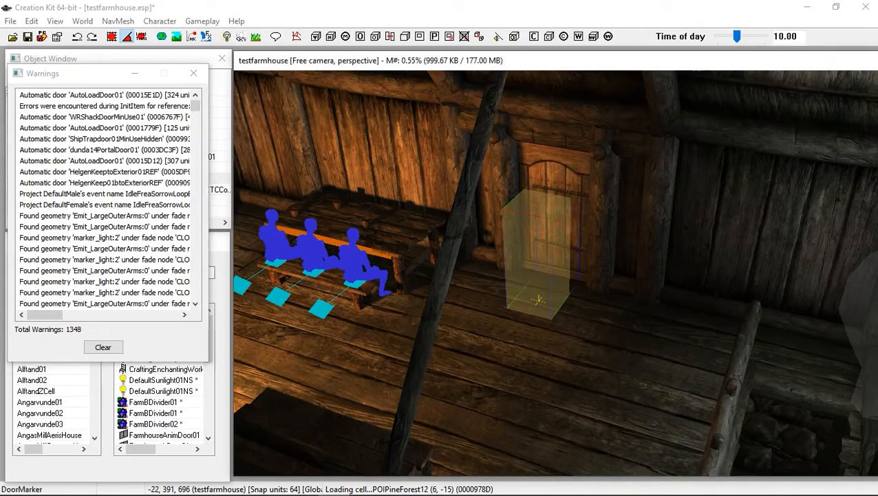
right_click_drag(538, 259, 609, 260)
mouse_move(609, 260)
middle_mouse_down("shift")
mouse_move(503, 269)
mouse_move(532, 279)
middle_mouse_up("shift")
left_click_drag(531, 279, 536, 269)
middle_click_drag(536, 269, 454, 338, "shift")
scroll(552, 325, "up", 10)
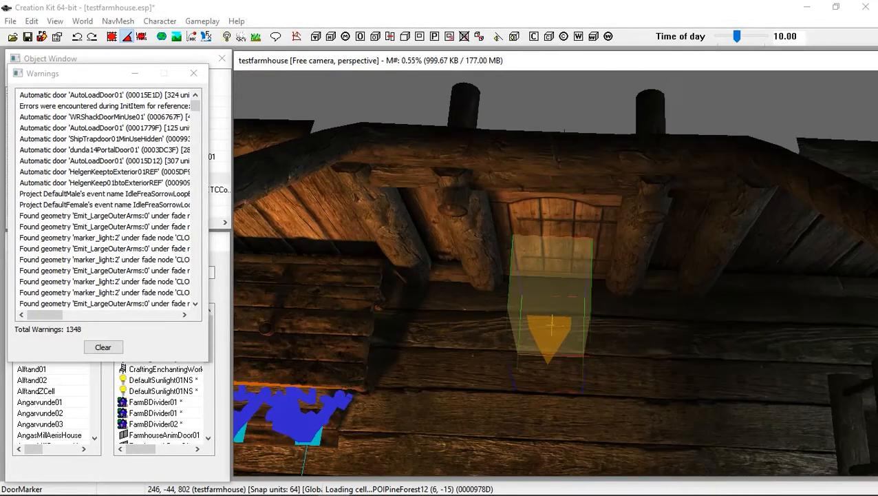
middle_click_drag(551, 325, 550, 292, "shift")
Open the interior door's teleport settings, jump to its teleport marker and nudge the marker slightly downward
double_click(555, 182)
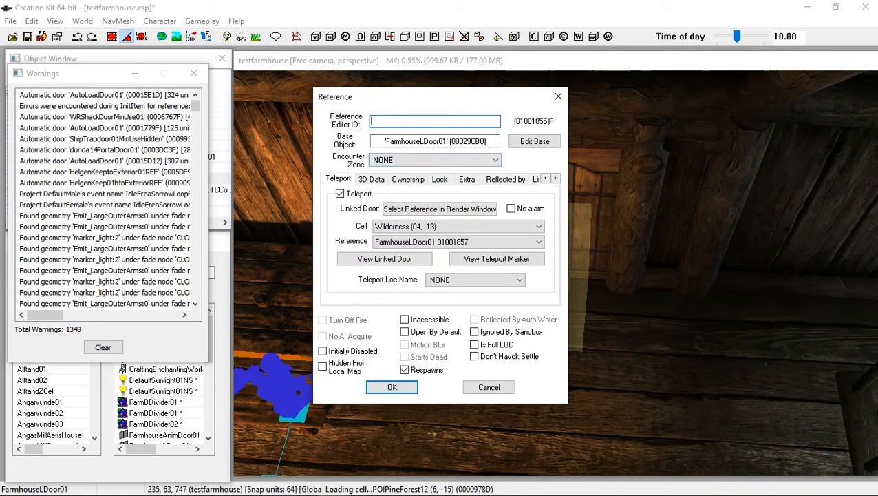
left_click(342, 180)
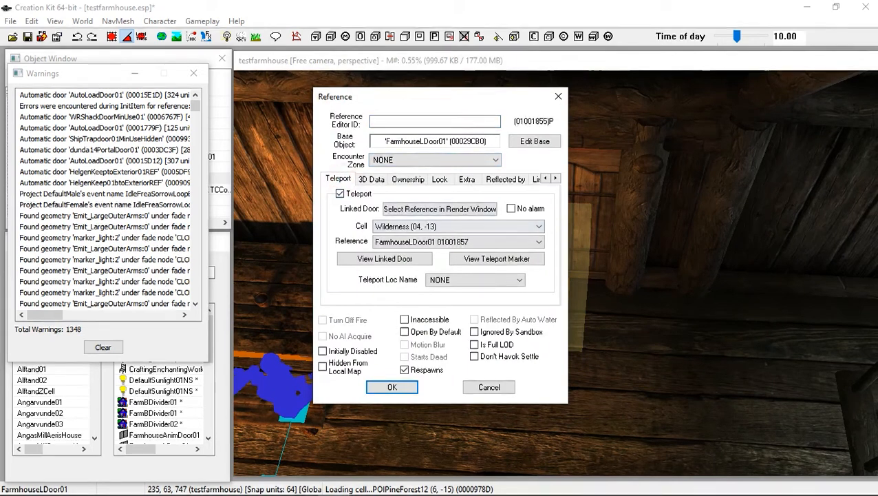
left_click(459, 209)
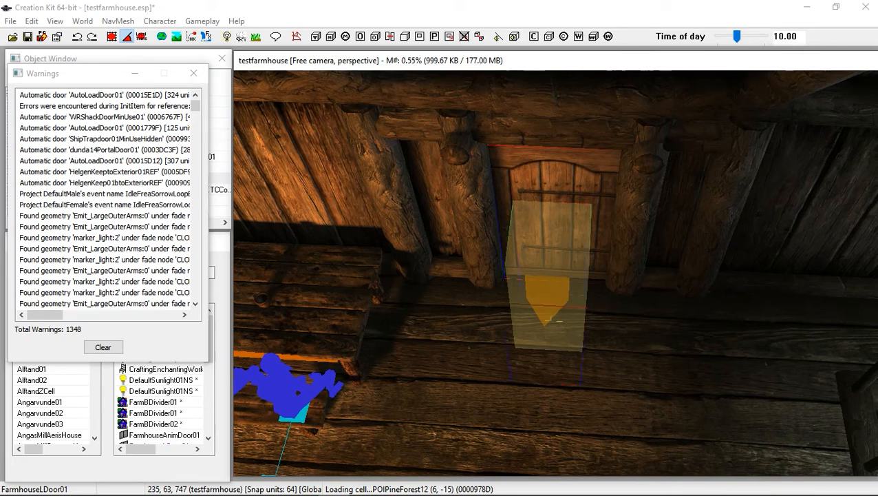
left_click_drag(559, 319, 558, 333)
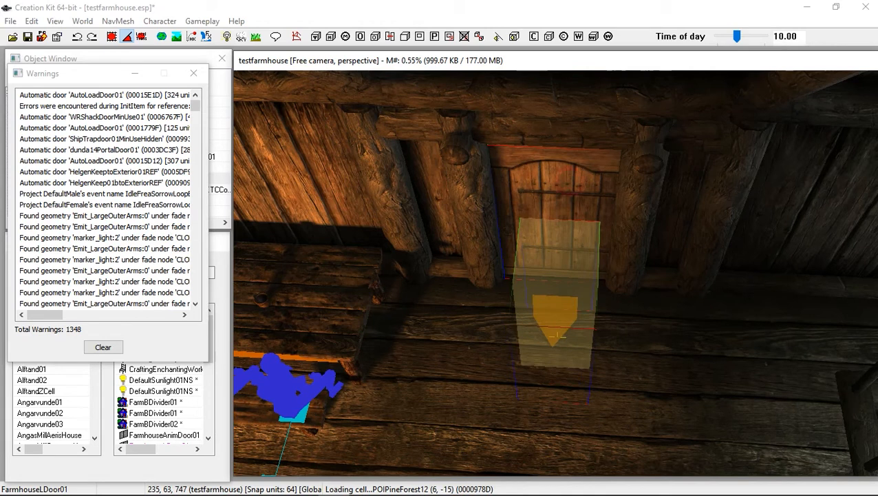
double_click(540, 280)
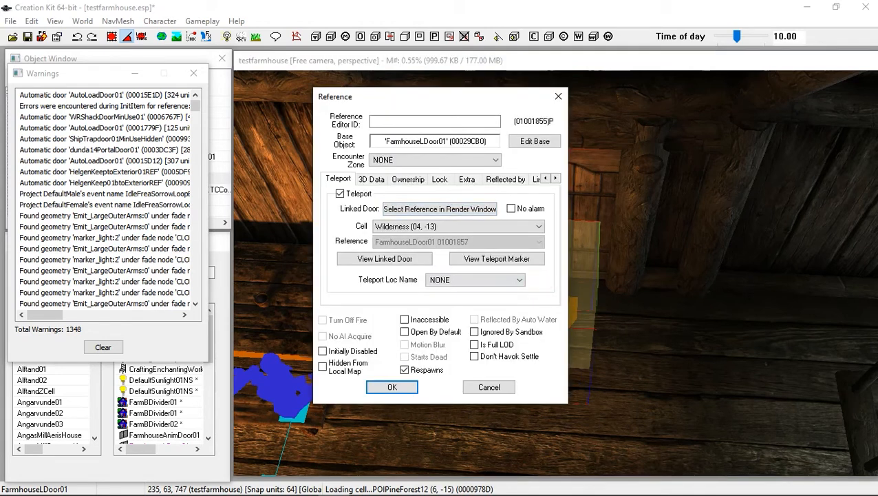
left_click(489, 387)
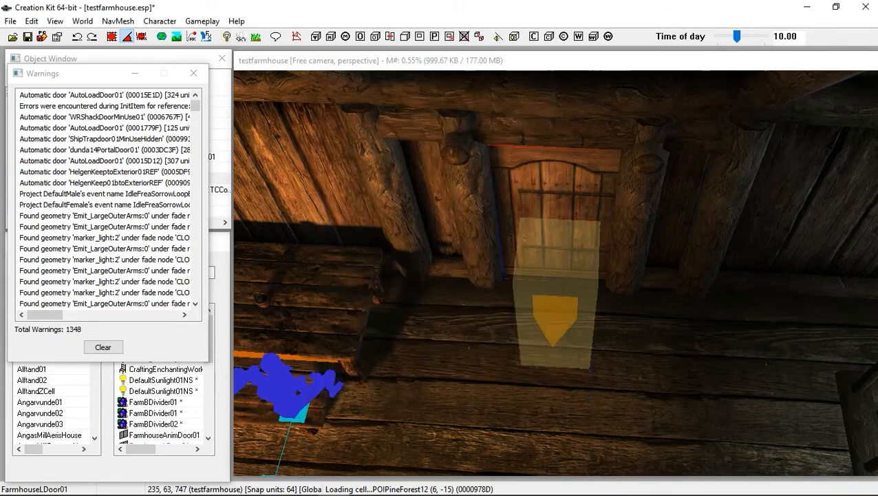
Fine-tune the interior teleport marker's position so it stands on the floor in front of the door
scroll(496, 386, "up", 3)
middle_click_drag(495, 387, 544, 324, "shift")
scroll(544, 324, "down", 4)
scroll(555, 275, "down", 5)
middle_click_drag(555, 275, 551, 317, "shift")
scroll(609, 344, "up", 4)
scroll(554, 274, "up", 4)
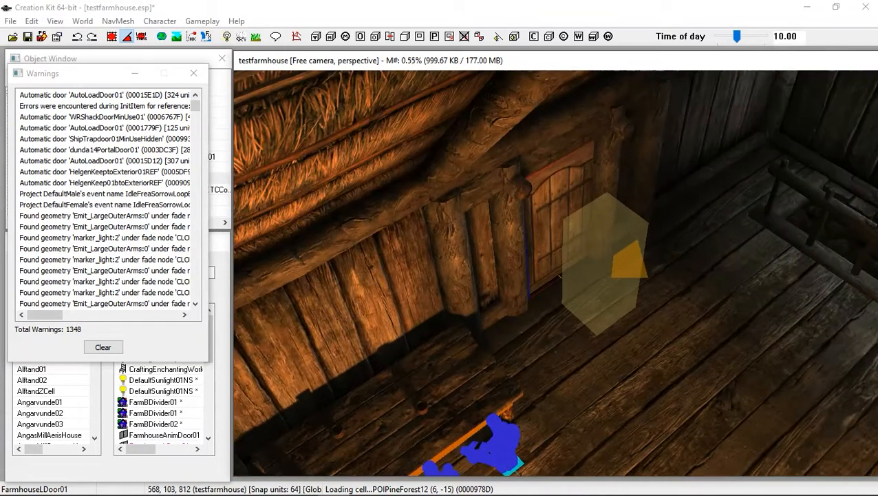
mouse_move(561, 276)
middle_mouse_down("shift")
mouse_move(513, 276)
mouse_move(447, 314)
mouse_move(553, 276)
mouse_move(579, 185)
middle_mouse_up("shift")
scroll(555, 272, "down", 4)
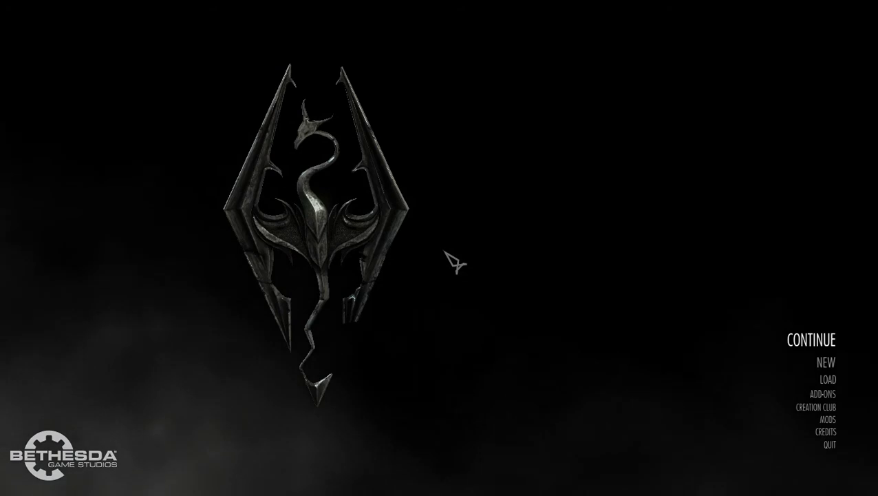
Switch to Skyrim and run the console command coc riverwood to travel there
type("coc riverwood")
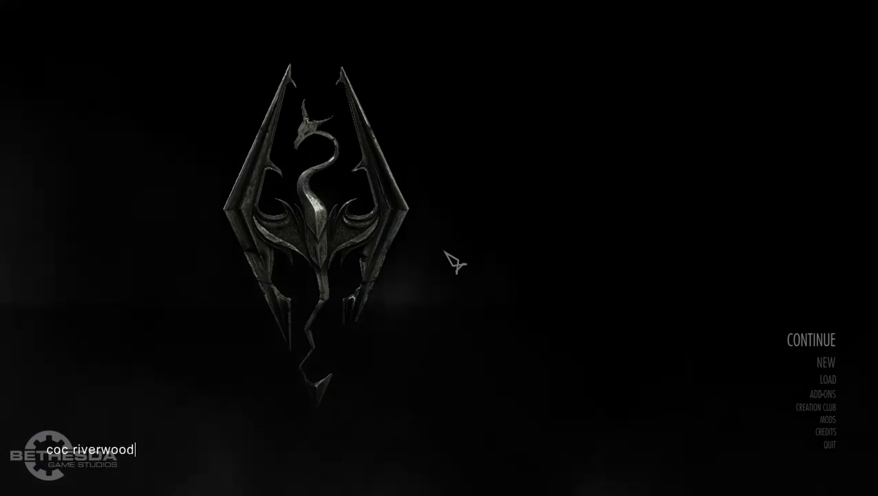
key("Return")
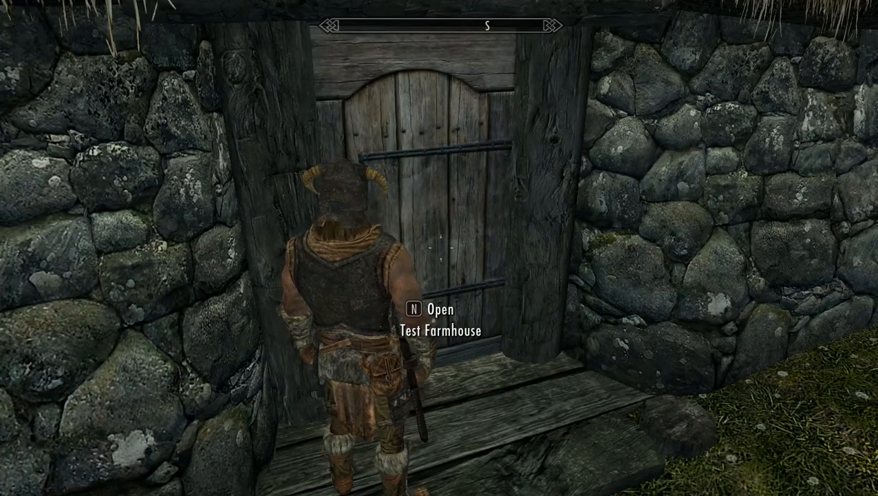
Enter the farmhouse through its door and walk around the interior to test the teleport link
key("n")
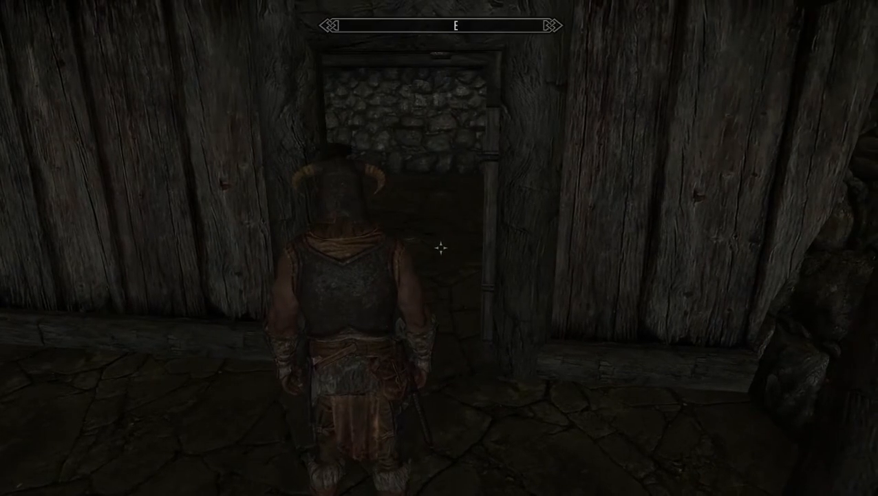
key("w")
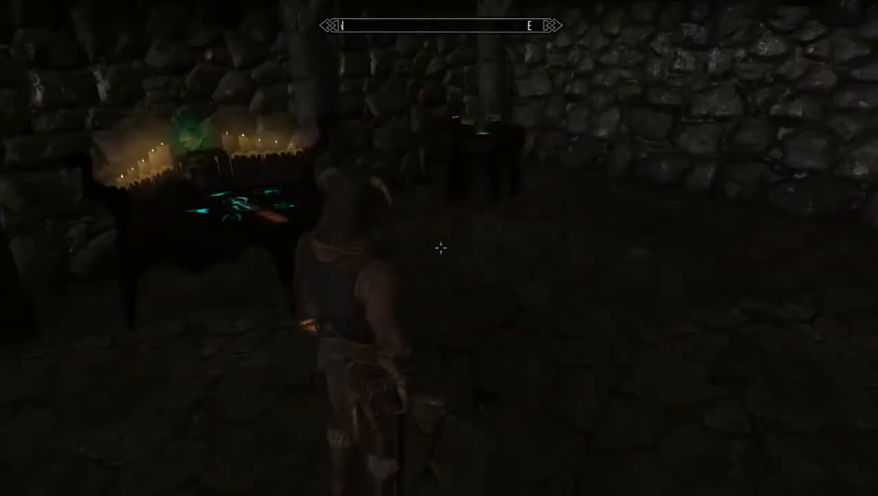
key("w")
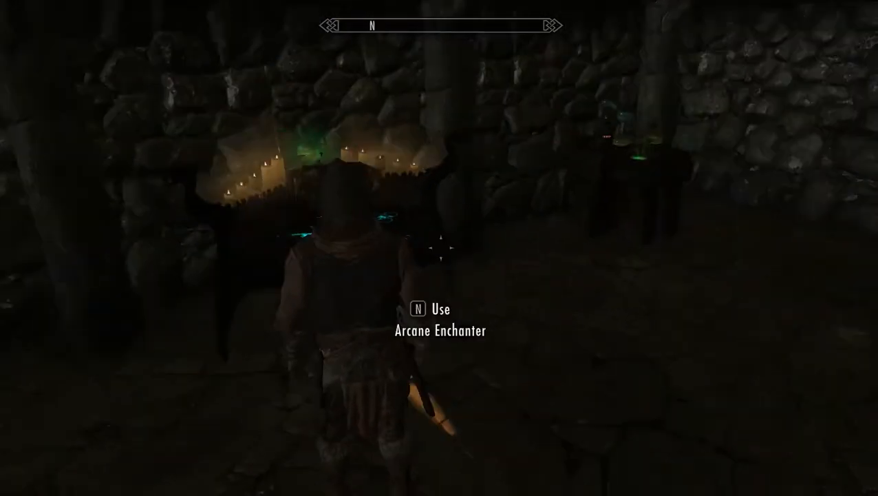
key("w")
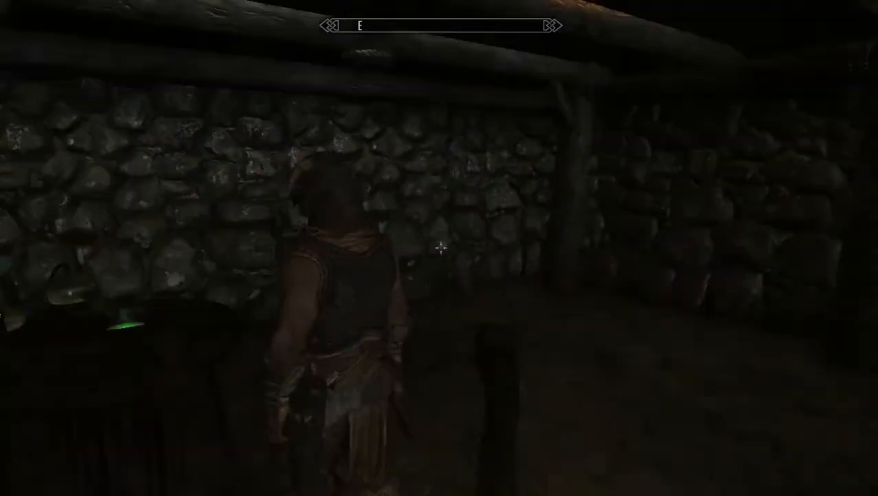
key("w")
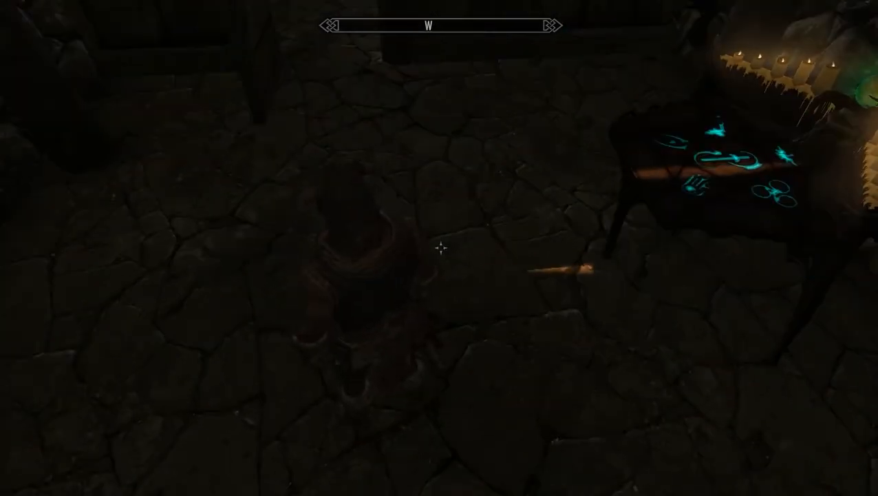
key("w")
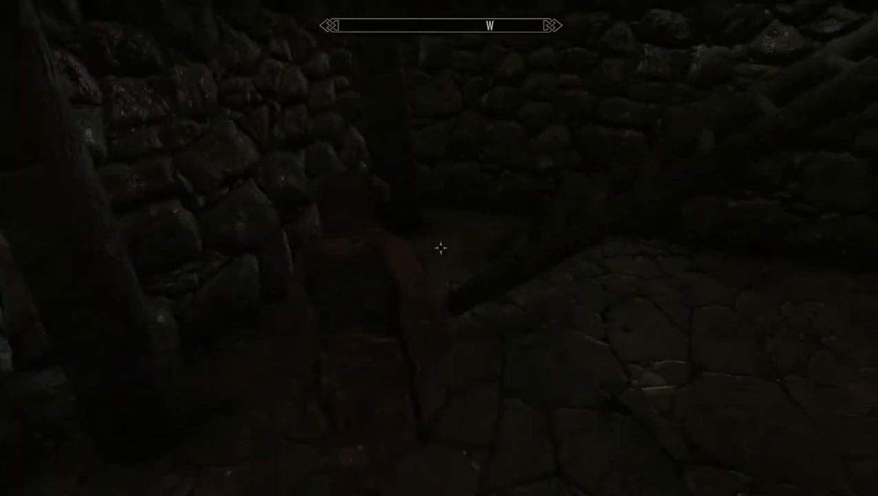
key("w")
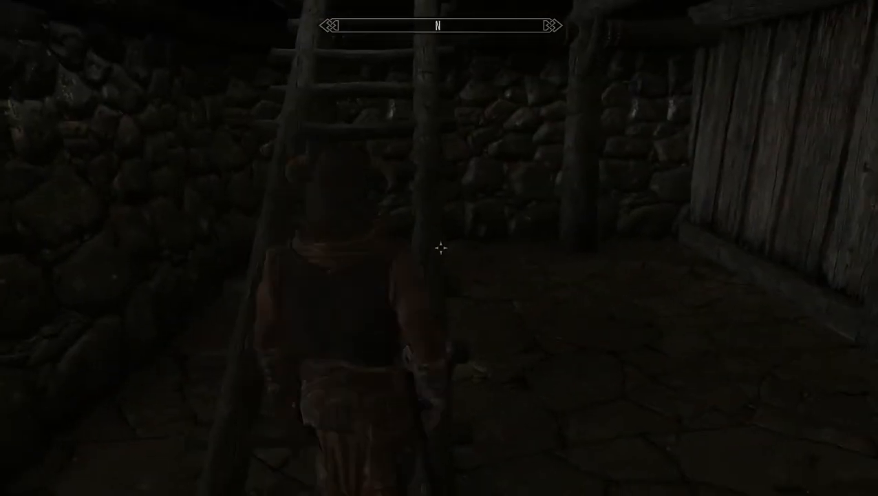